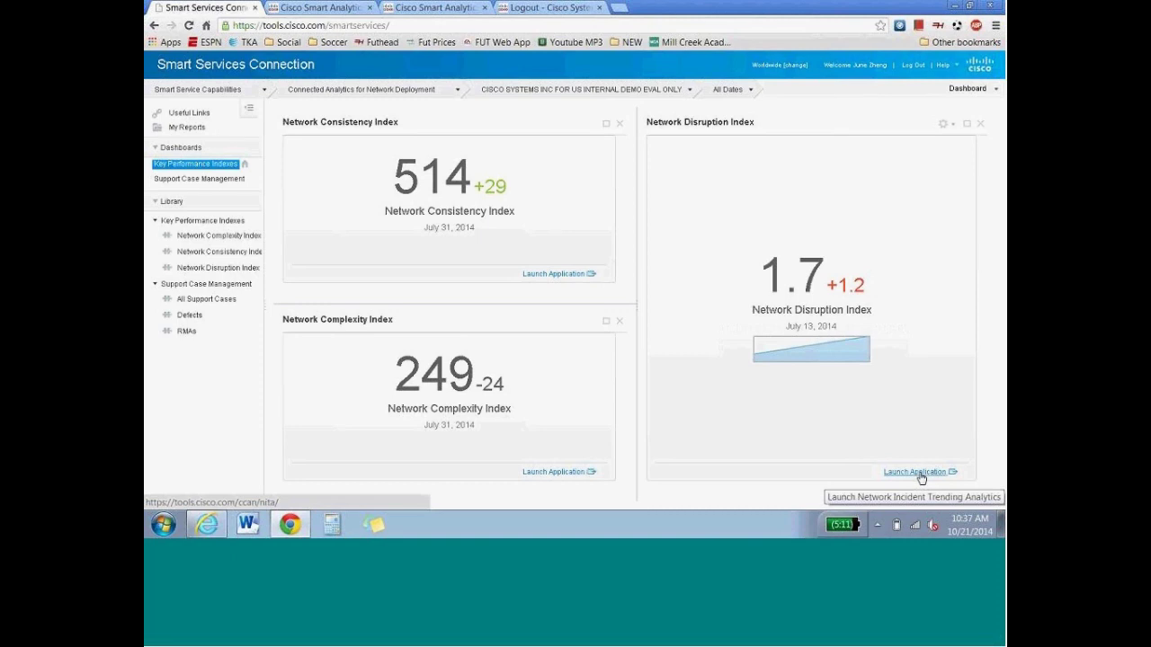
- Bring up the Network Incident Trending Analytics page and mark the early-September point on the customer's Network Disruption Index trend
{"action": "left_click", "coordinate": [436, 8]}
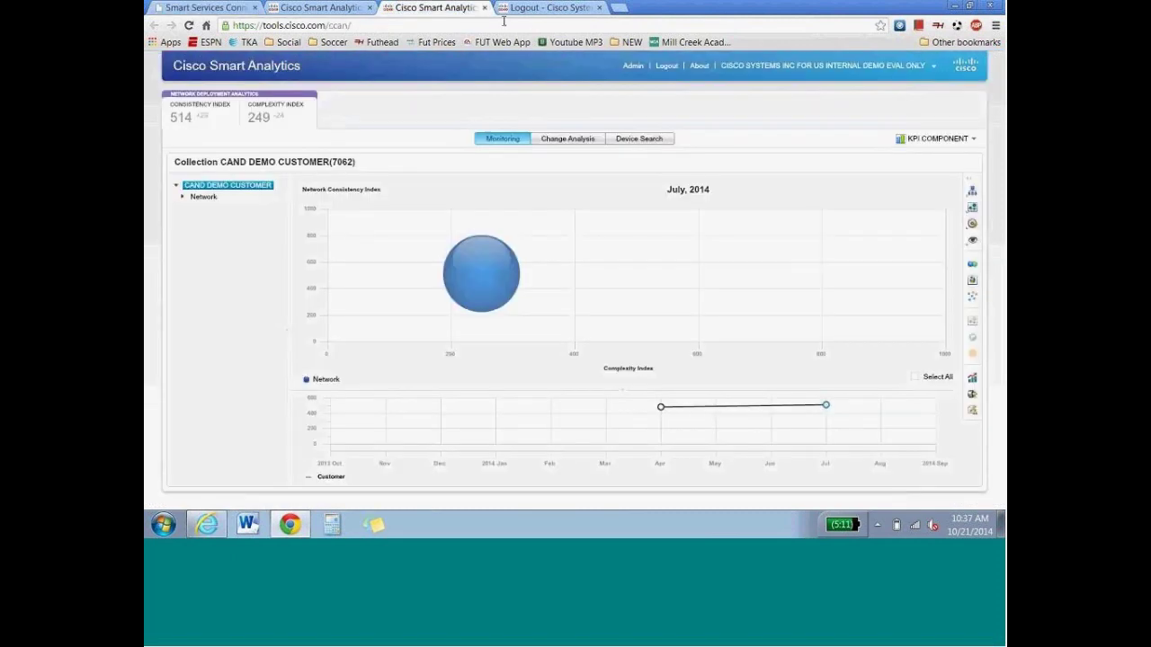
{"action": "left_click", "coordinate": [501, 11]}
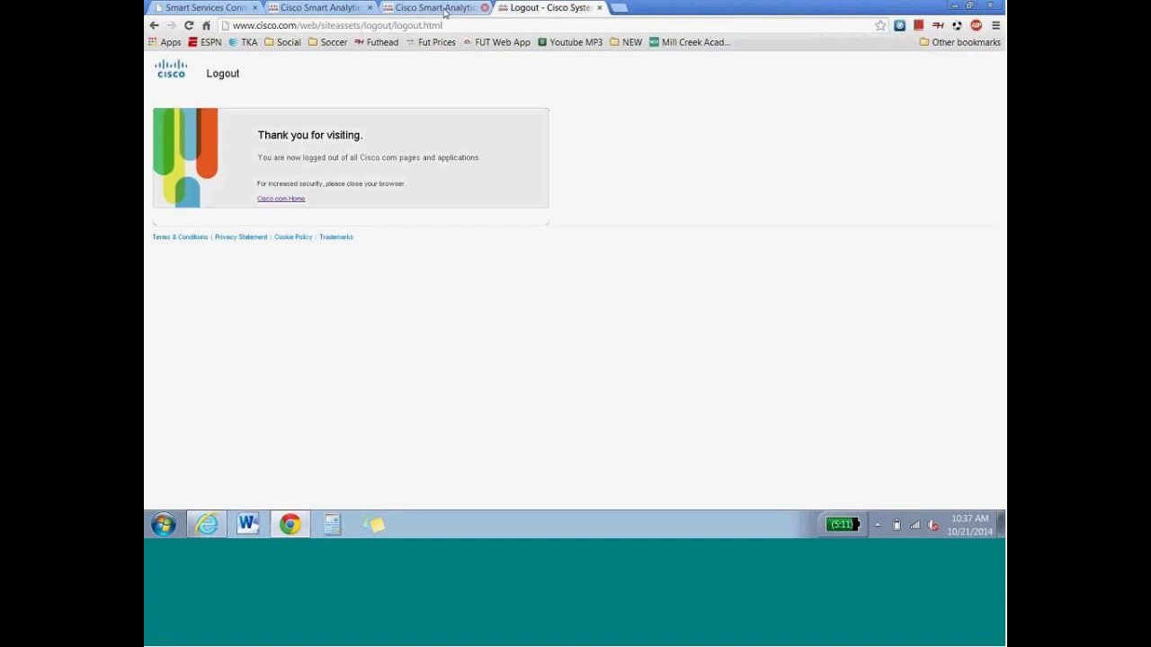
{"action": "left_click", "coordinate": [319, 7]}
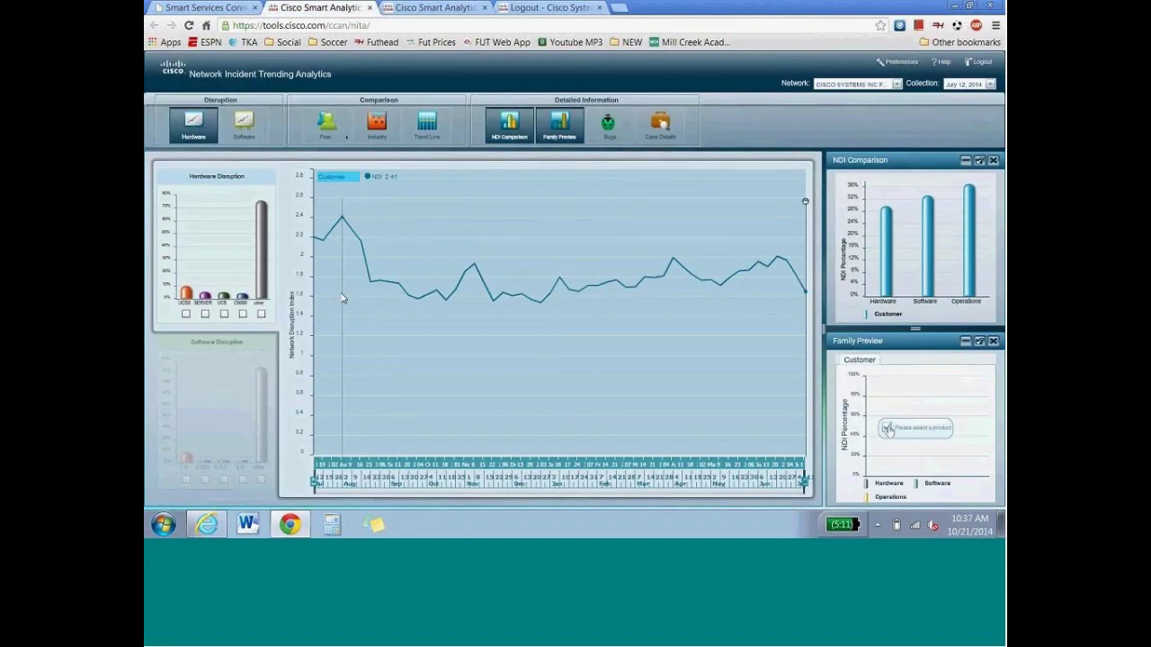
{"action": "left_click", "coordinate": [389, 279]}
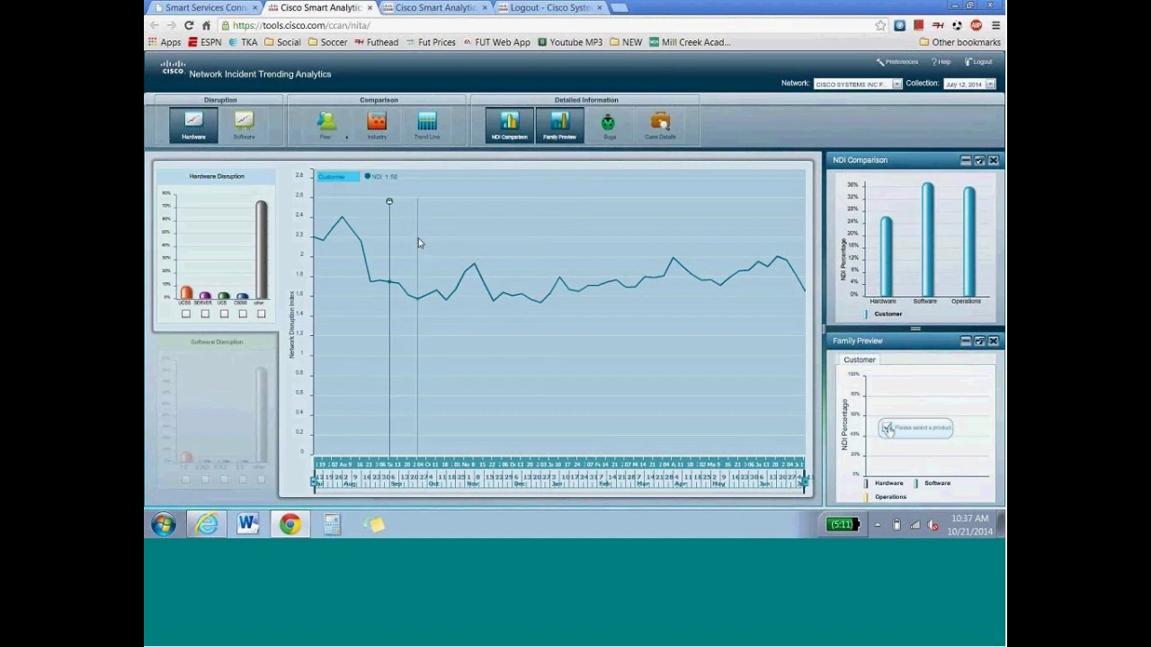
- Add the Peer 1 and Industry comparisons to the customer's Network Disruption Index trend
{"action": "left_click", "coordinate": [333, 138]}
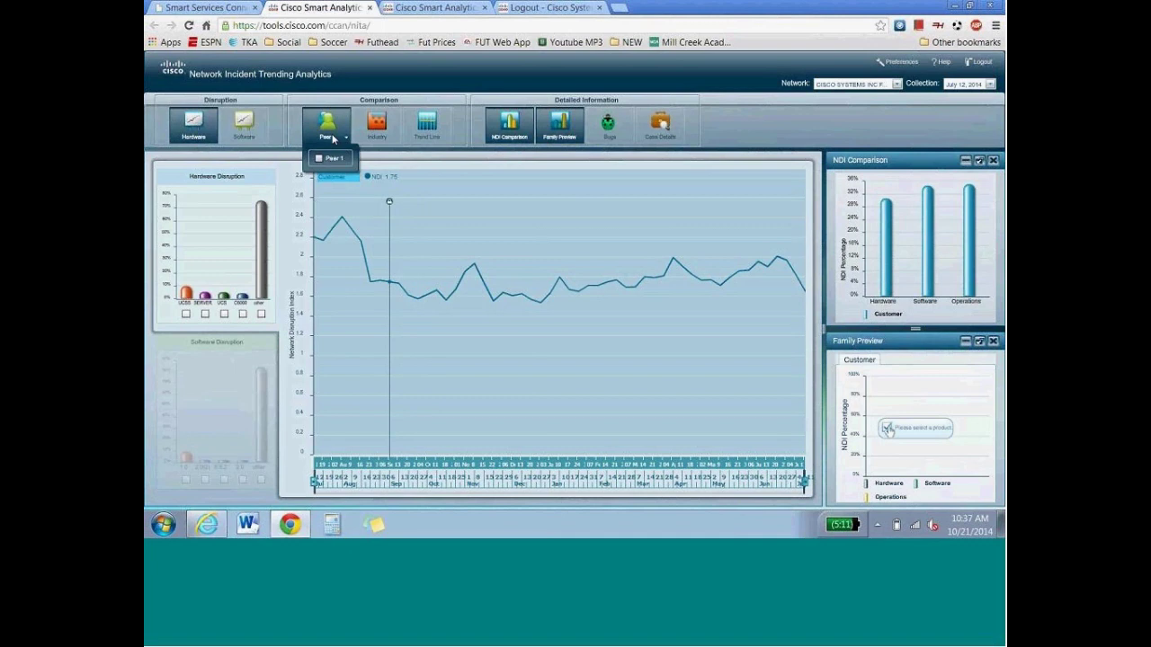
{"action": "left_click", "coordinate": [319, 159]}
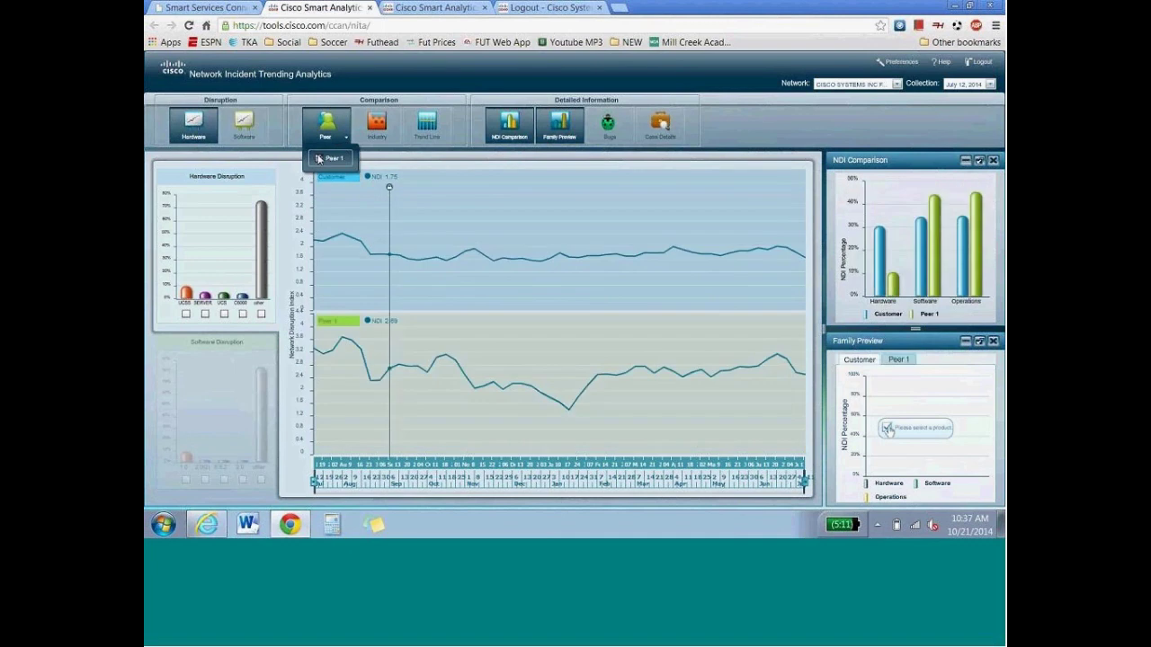
{"action": "left_click", "coordinate": [373, 137]}
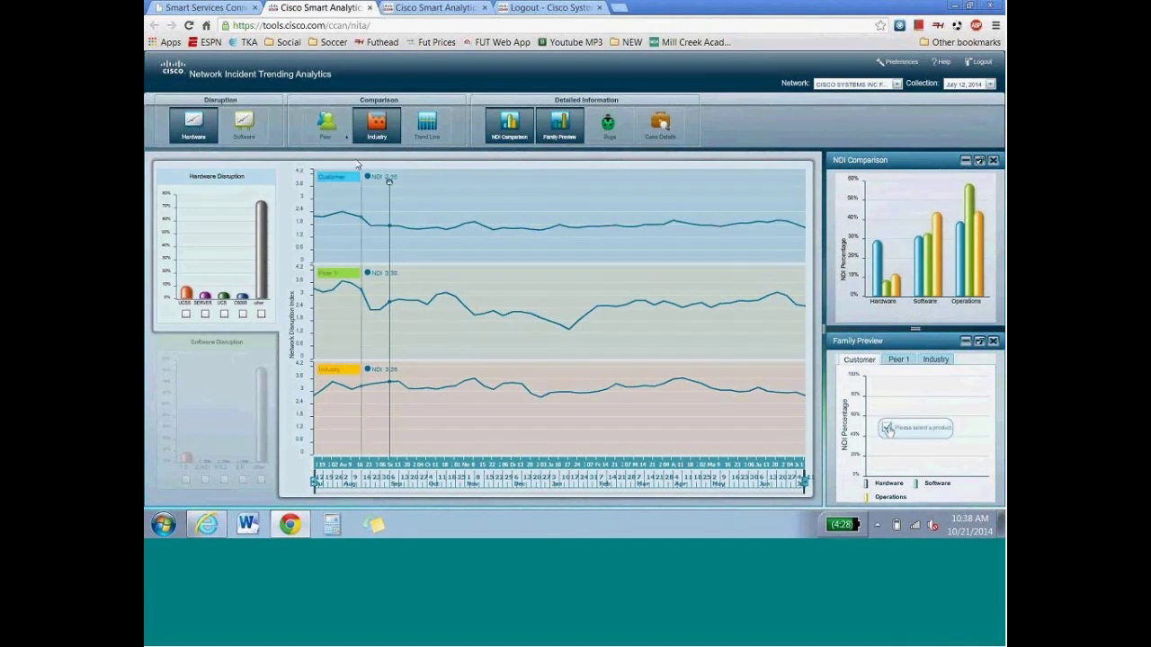
- Remove the Peer 1 and Industry comparisons so only the customer trend is charted
{"action": "left_click", "coordinate": [329, 131]}
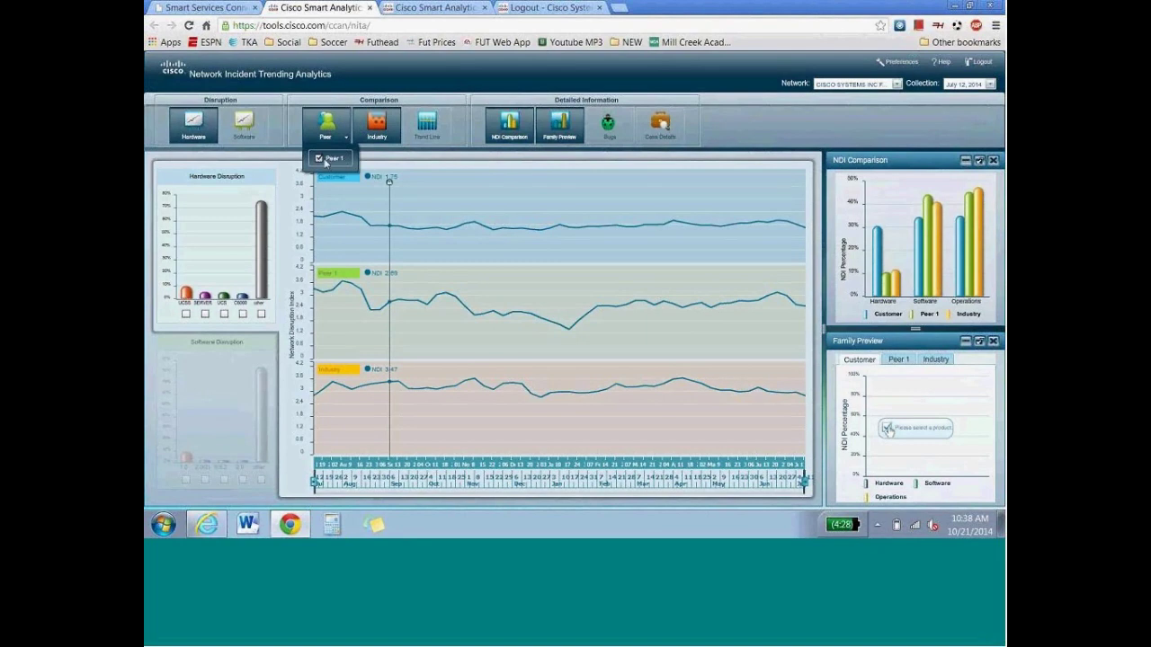
{"action": "left_click", "coordinate": [319, 159]}
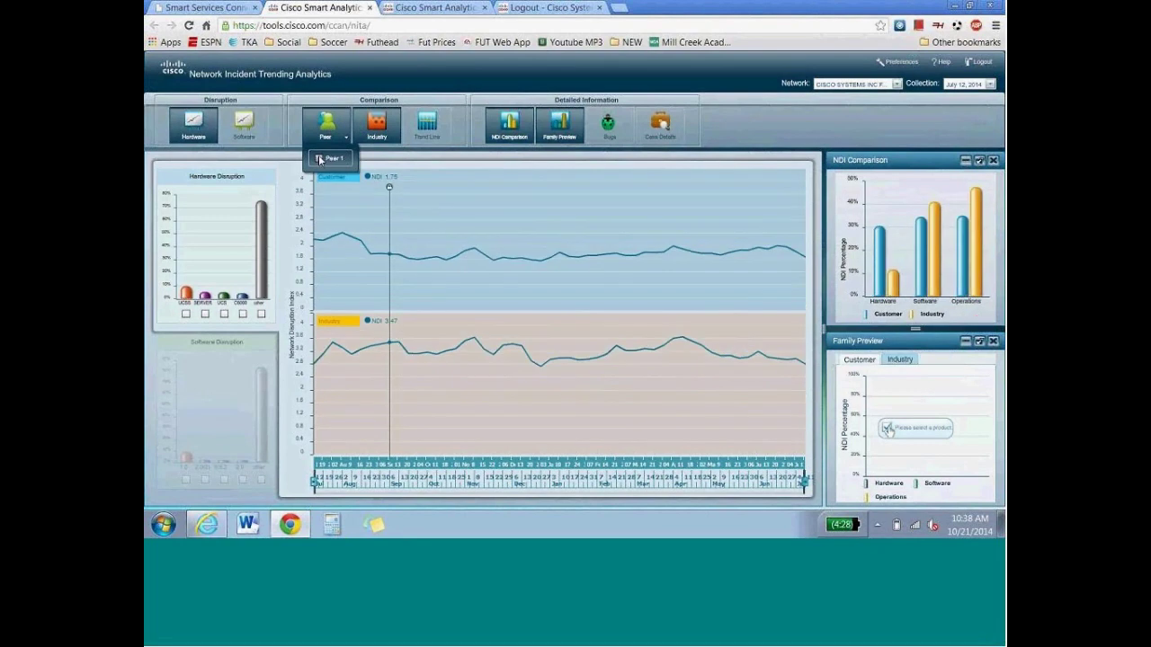
{"action": "left_click", "coordinate": [379, 131]}
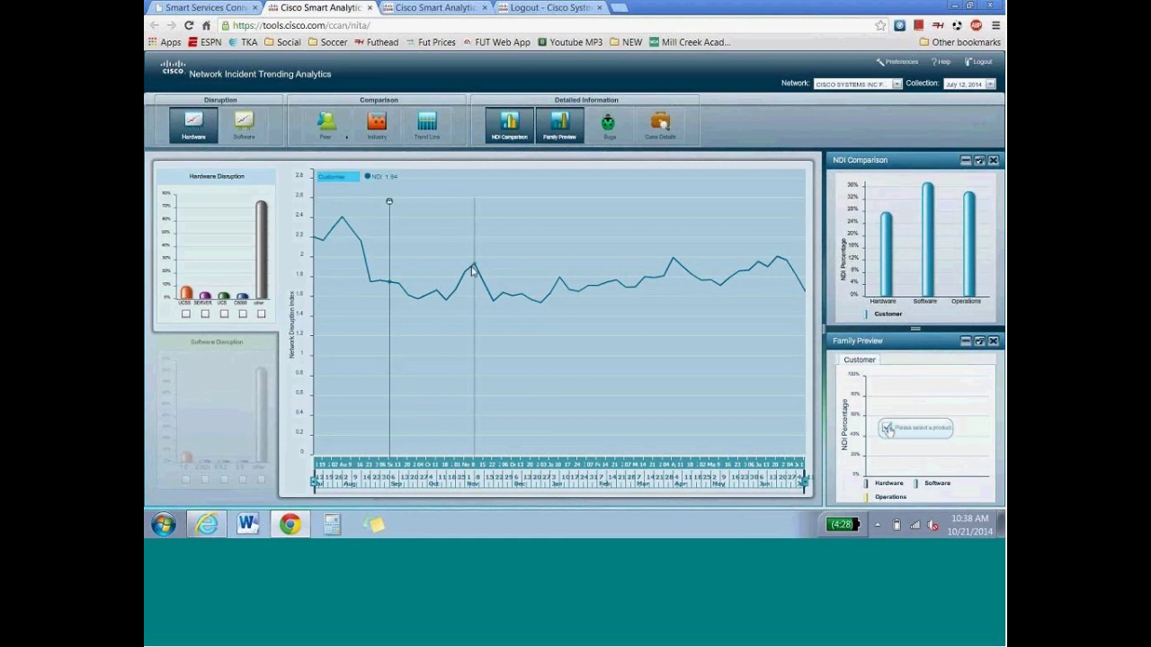
- Mark the point around the start of November on the customer trend, view the software disruption breakdown, and return to hardware disruption
{"action": "left_click", "coordinate": [477, 267]}
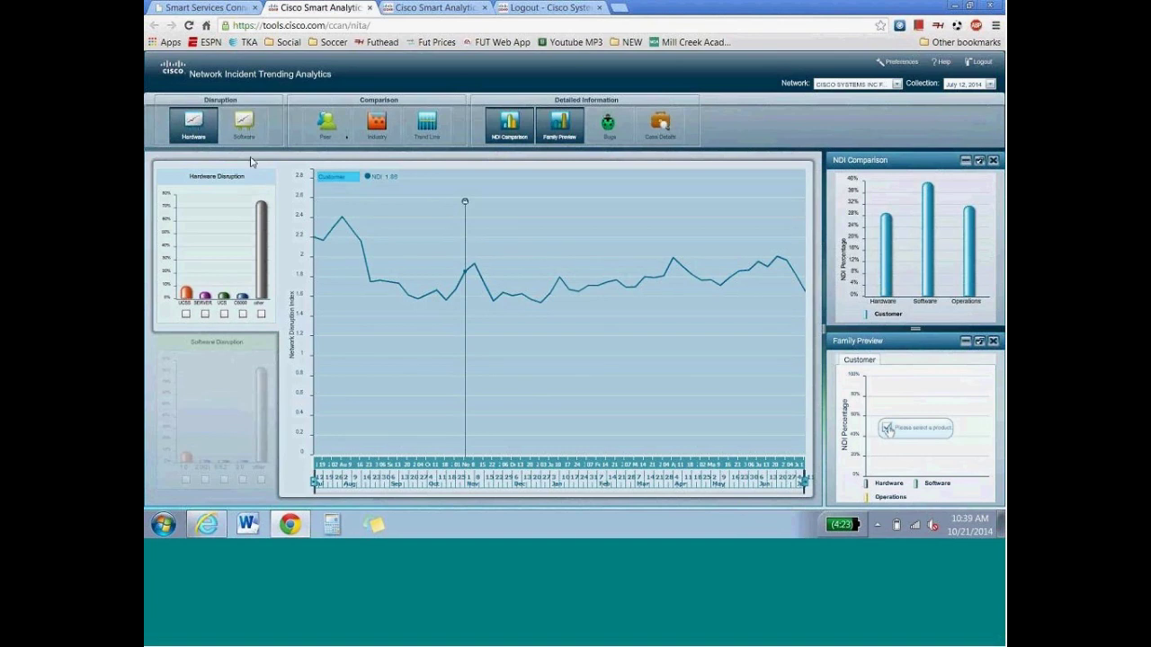
{"action": "left_click", "coordinate": [243, 125]}
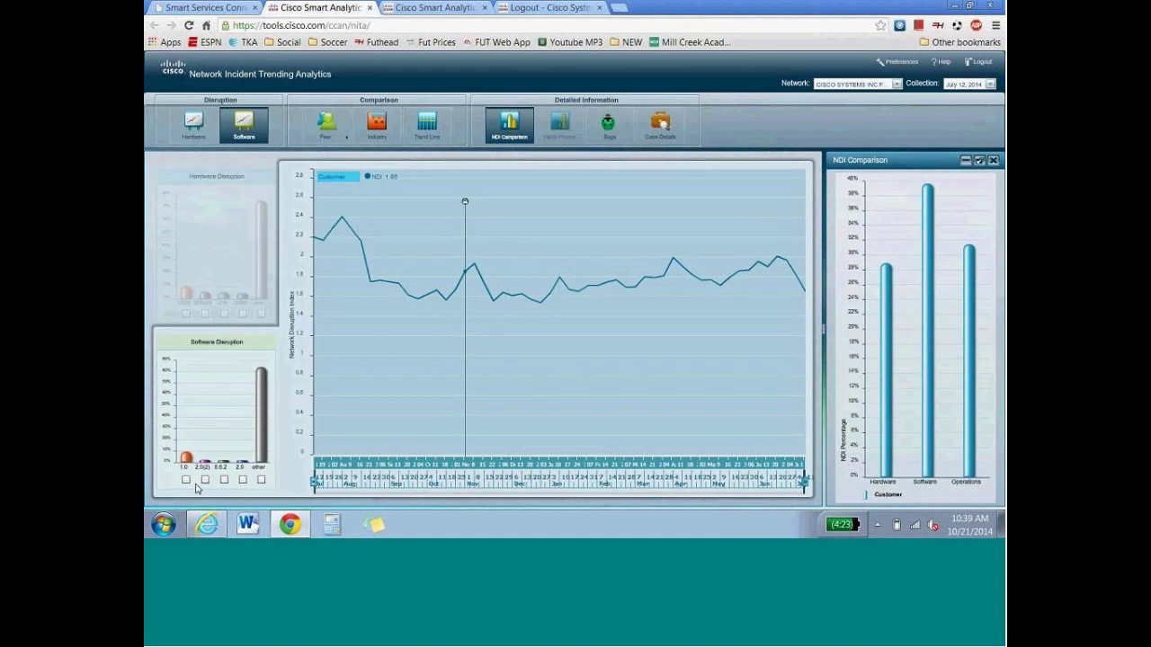
{"action": "left_click", "coordinate": [196, 125]}
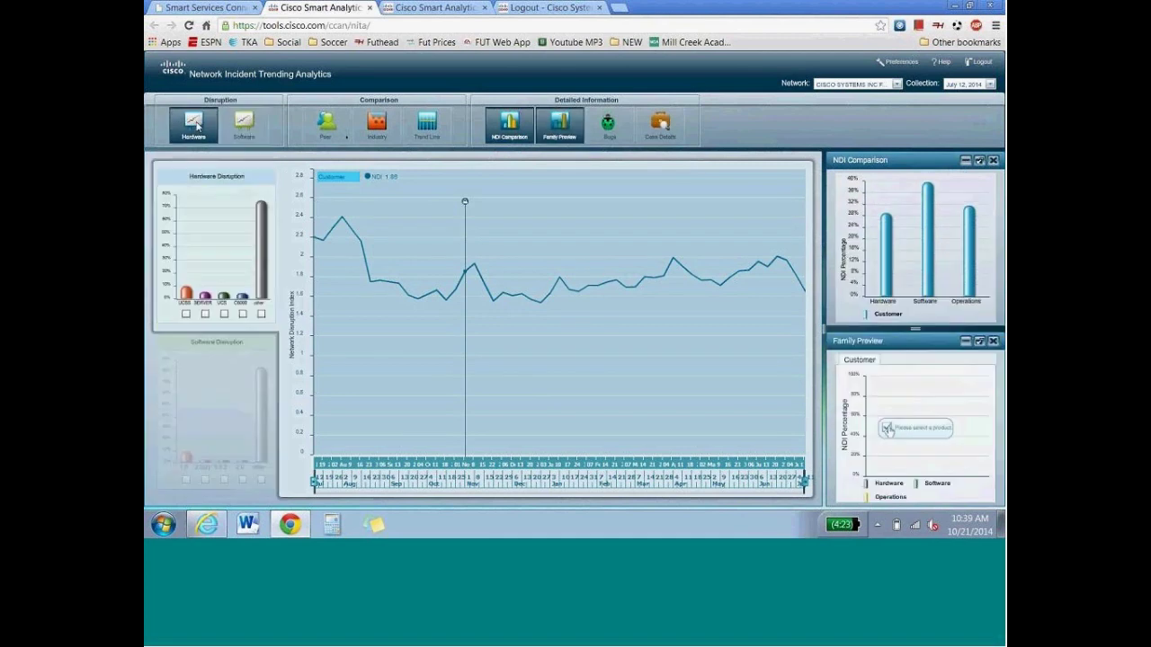
- Add the C6000 hardware family to the trend and examine the hardware, software and operations percentages in the NDI Comparison chart
{"action": "left_click", "coordinate": [244, 315]}
{"action": "mouse_move", "coordinate": [886, 272]}
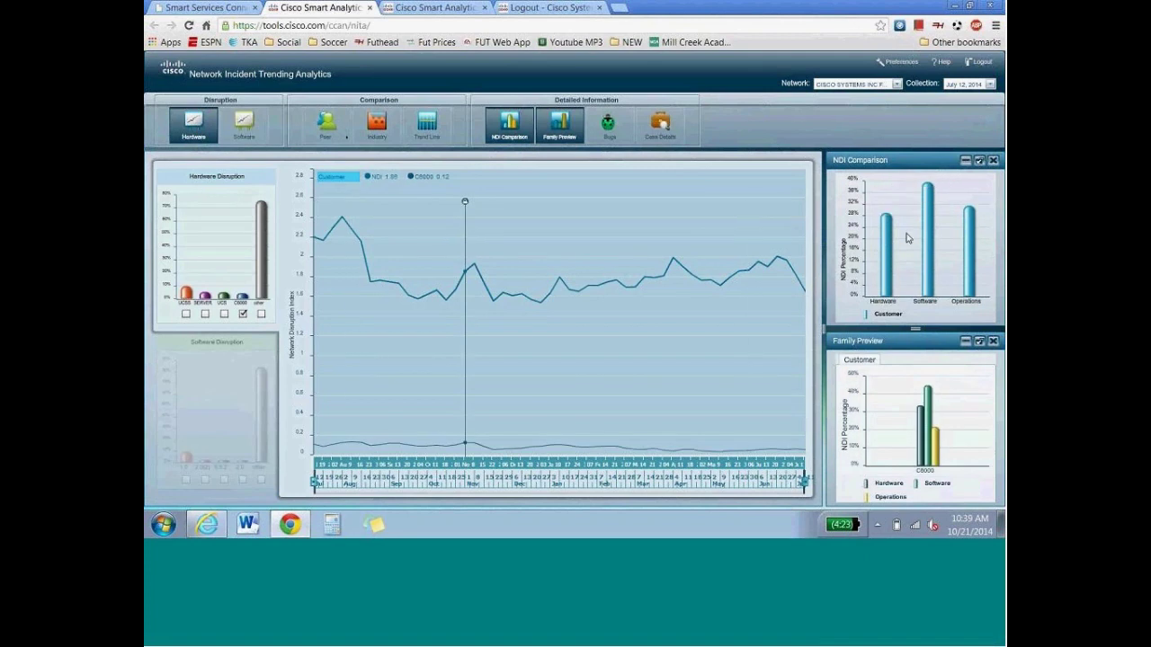
{"action": "mouse_move", "coordinate": [893, 241]}
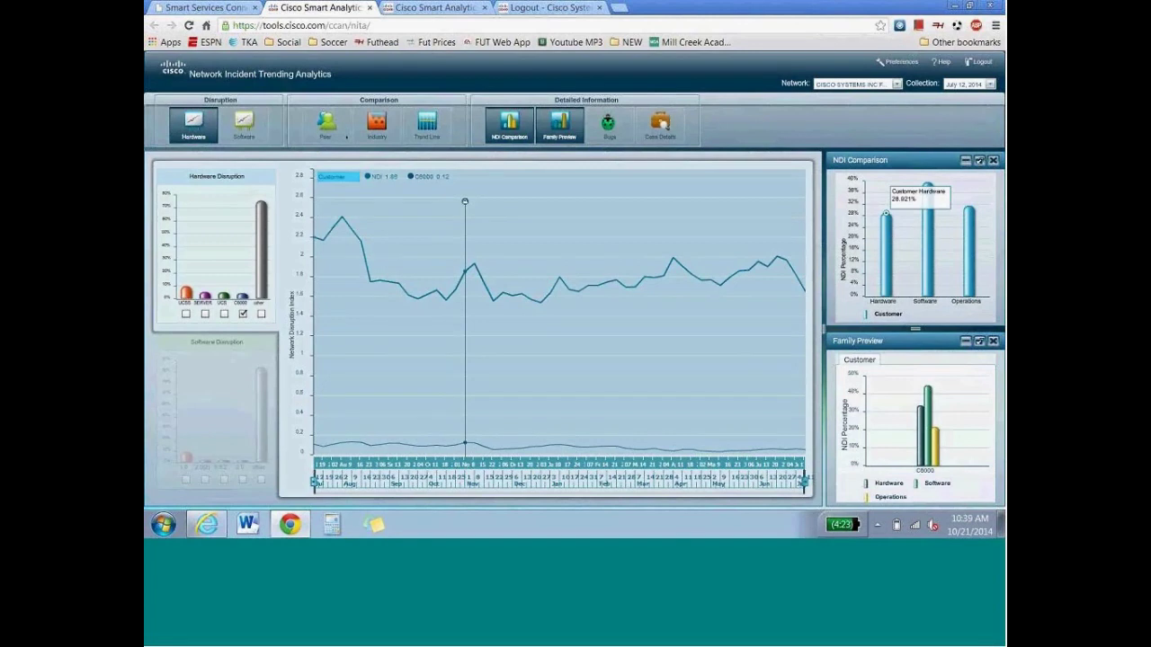
{"action": "mouse_move", "coordinate": [926, 187]}
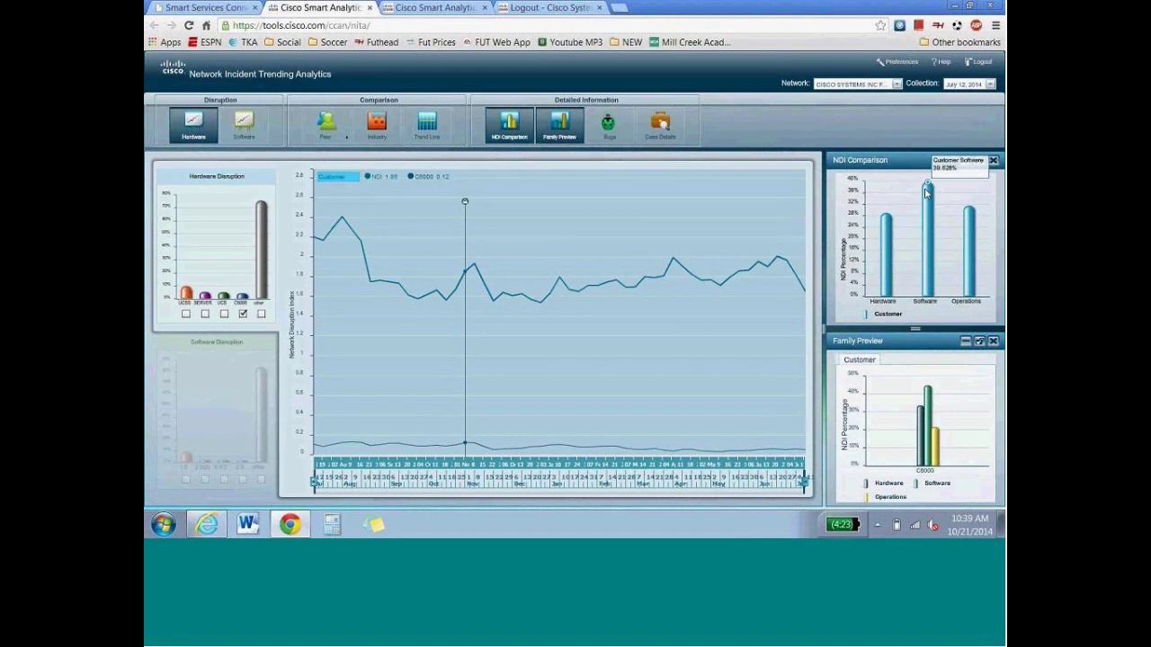
{"action": "mouse_move", "coordinate": [978, 232]}
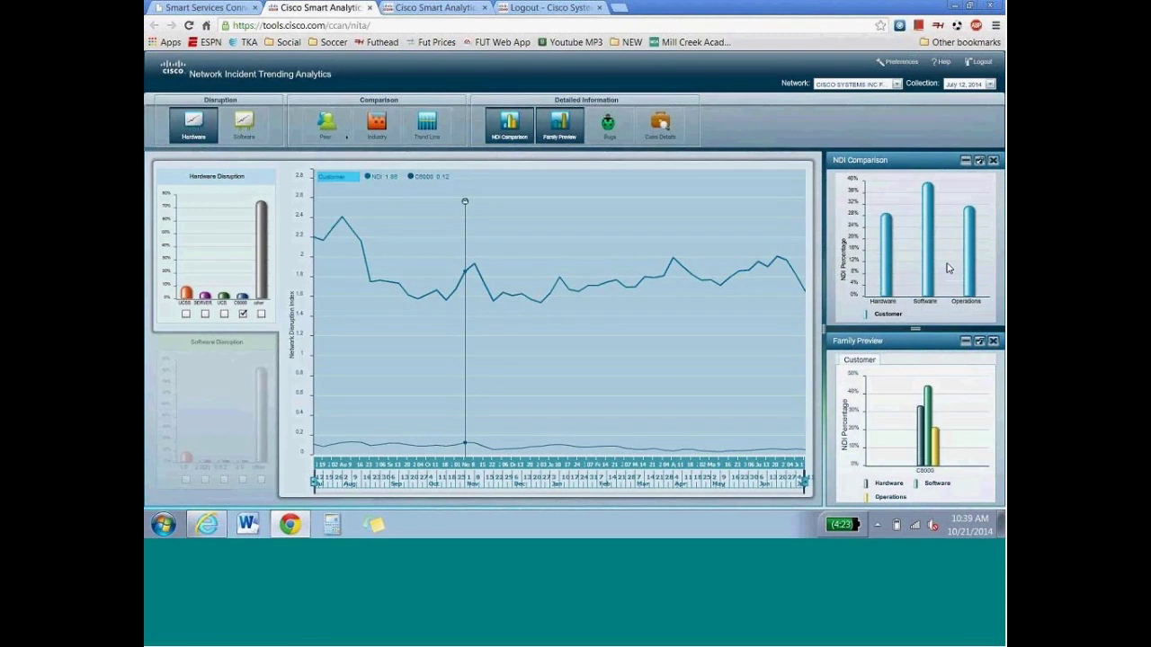
{"action": "mouse_move", "coordinate": [945, 266]}
{"action": "mouse_move", "coordinate": [935, 207]}
- Switch to the Network Deployment Analytics page and examine the July 2014 network bubble by consistency and complexity index
{"action": "left_click", "coordinate": [425, 11]}
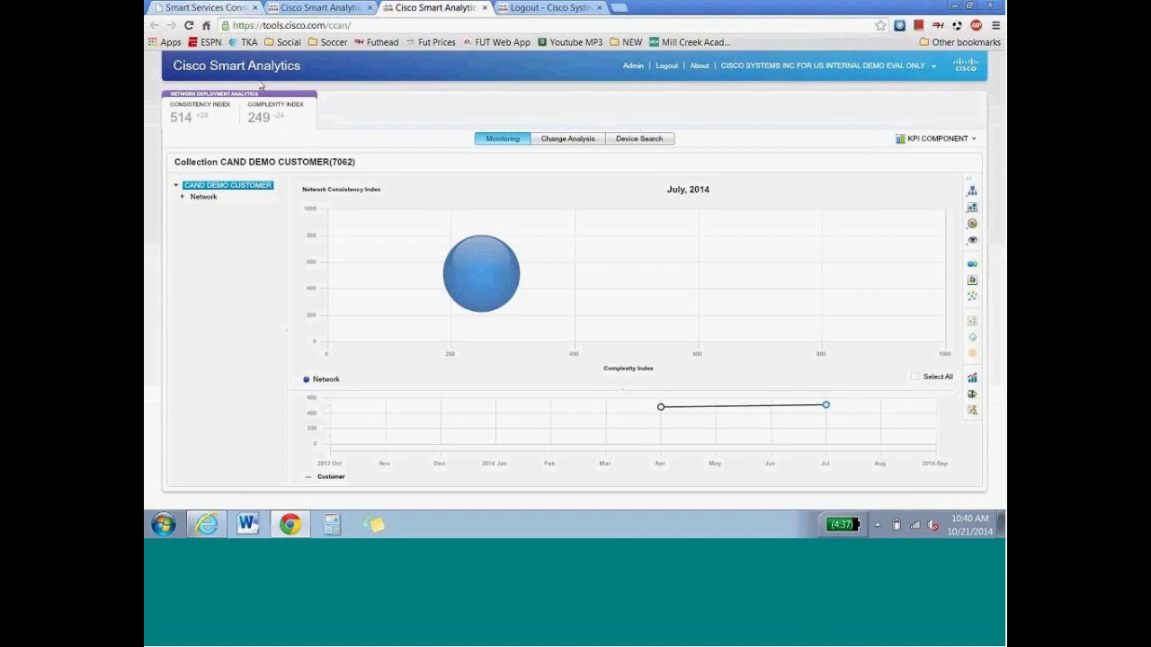
{"action": "mouse_move", "coordinate": [476, 292]}
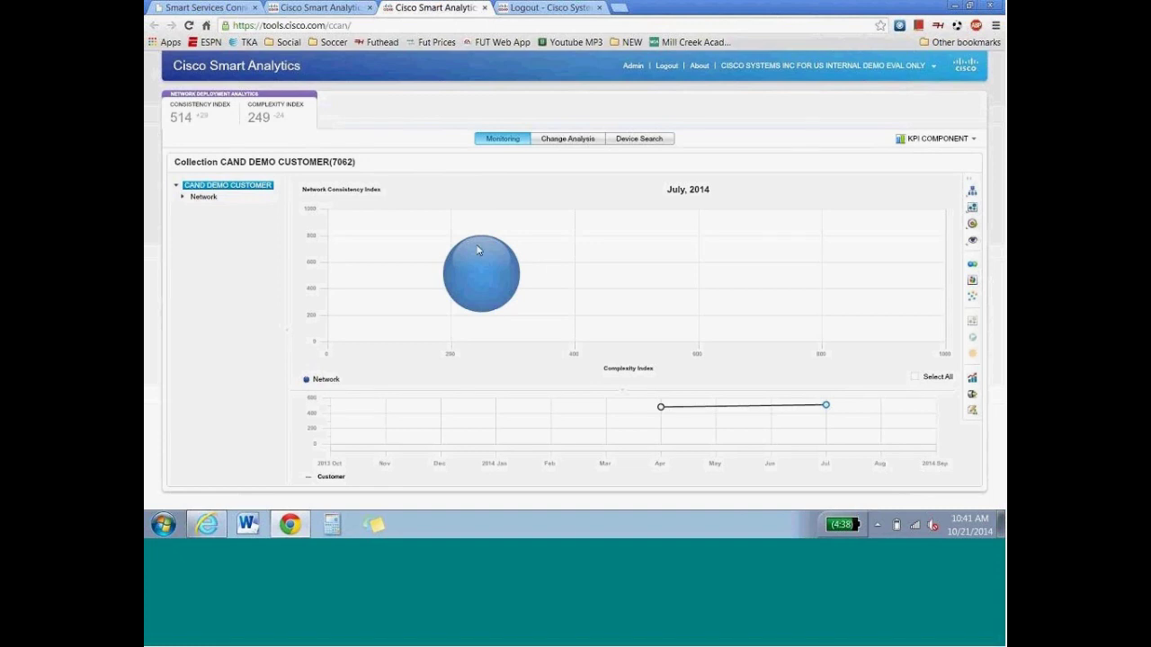
{"action": "mouse_move", "coordinate": [485, 257]}
- Drill down through Network, the 6000 NATIVE family and the C6509 platform to the devices of cluster C6509:1
{"action": "left_click", "coordinate": [193, 199]}
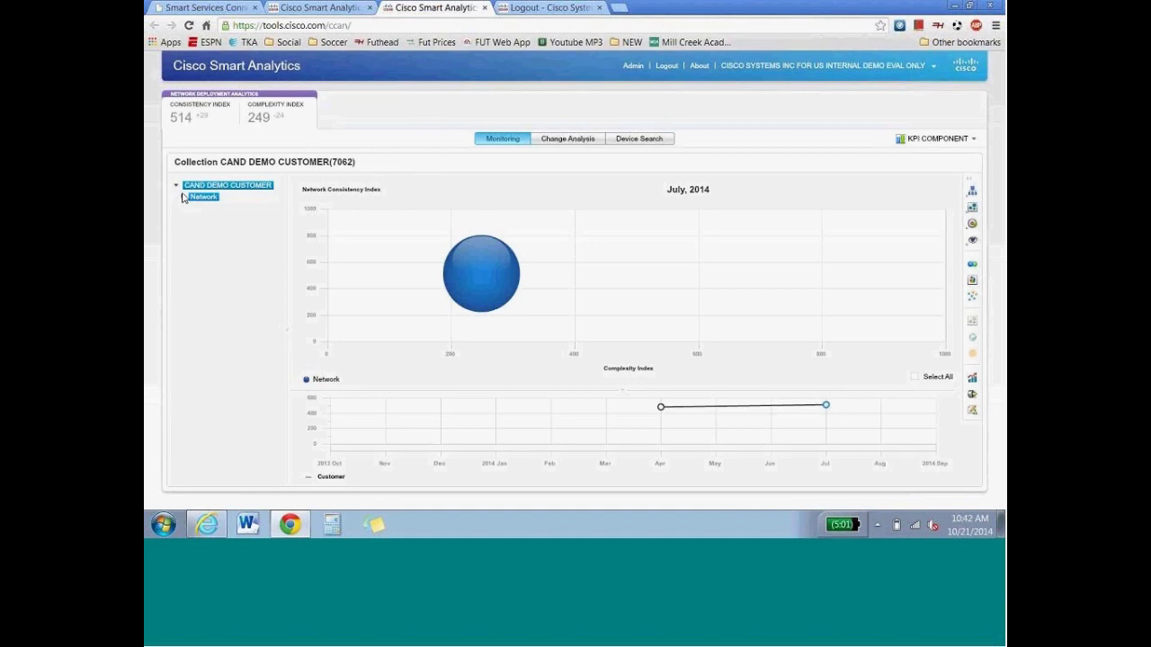
{"action": "left_click", "coordinate": [182, 197]}
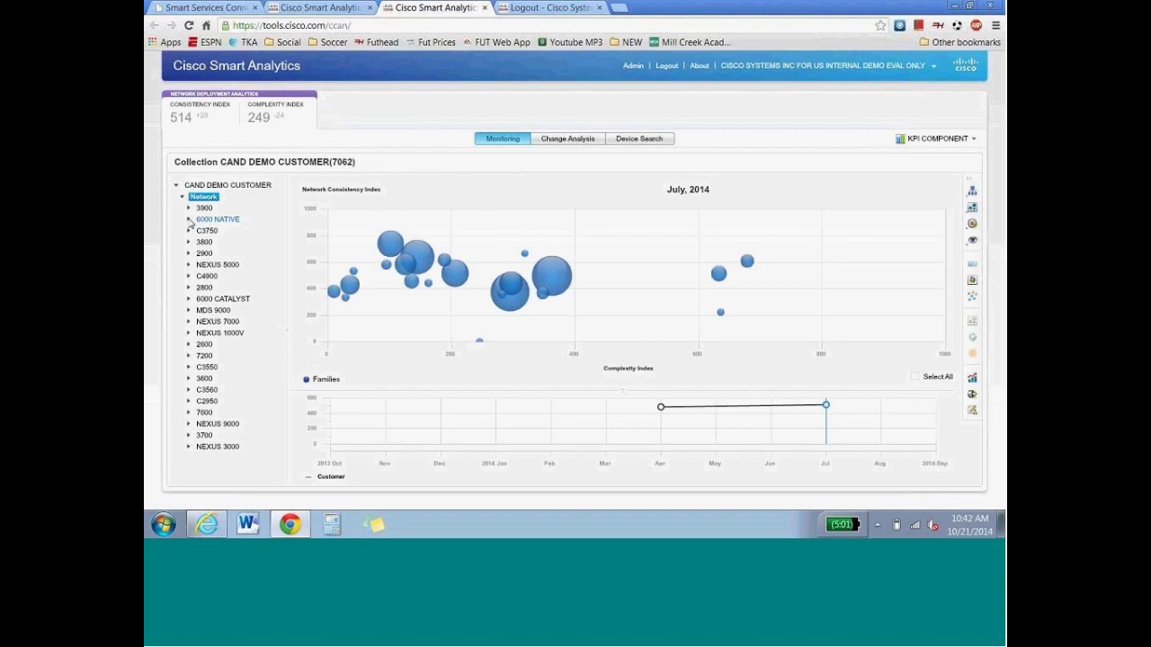
{"action": "left_click", "coordinate": [191, 222]}
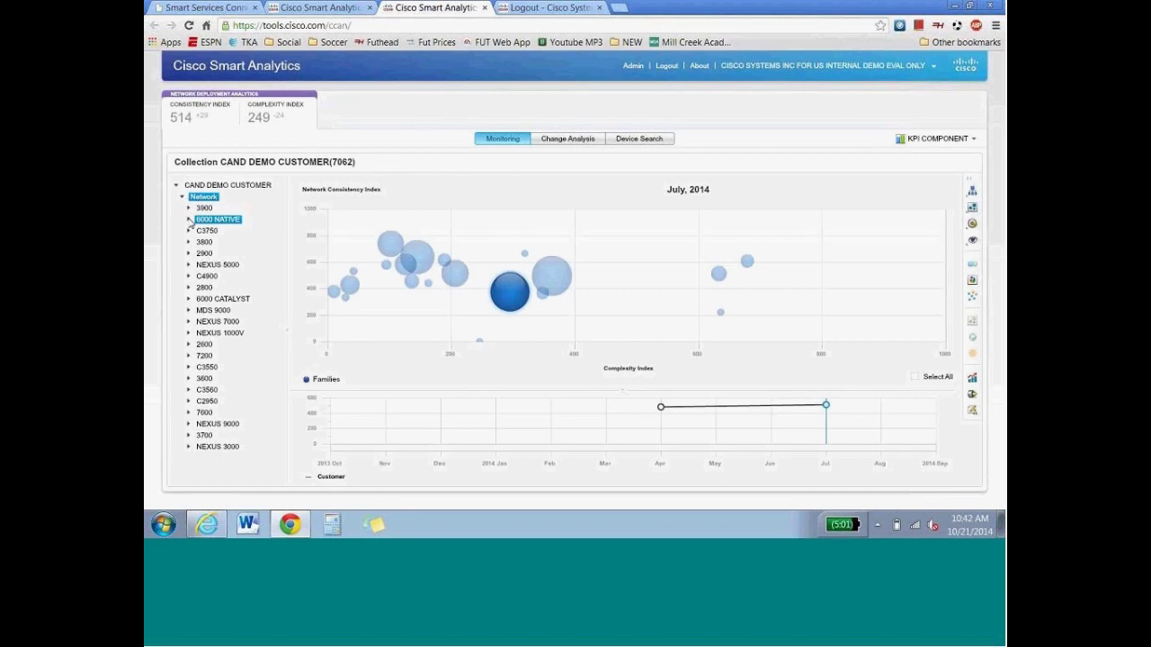
{"action": "left_click", "coordinate": [199, 220]}
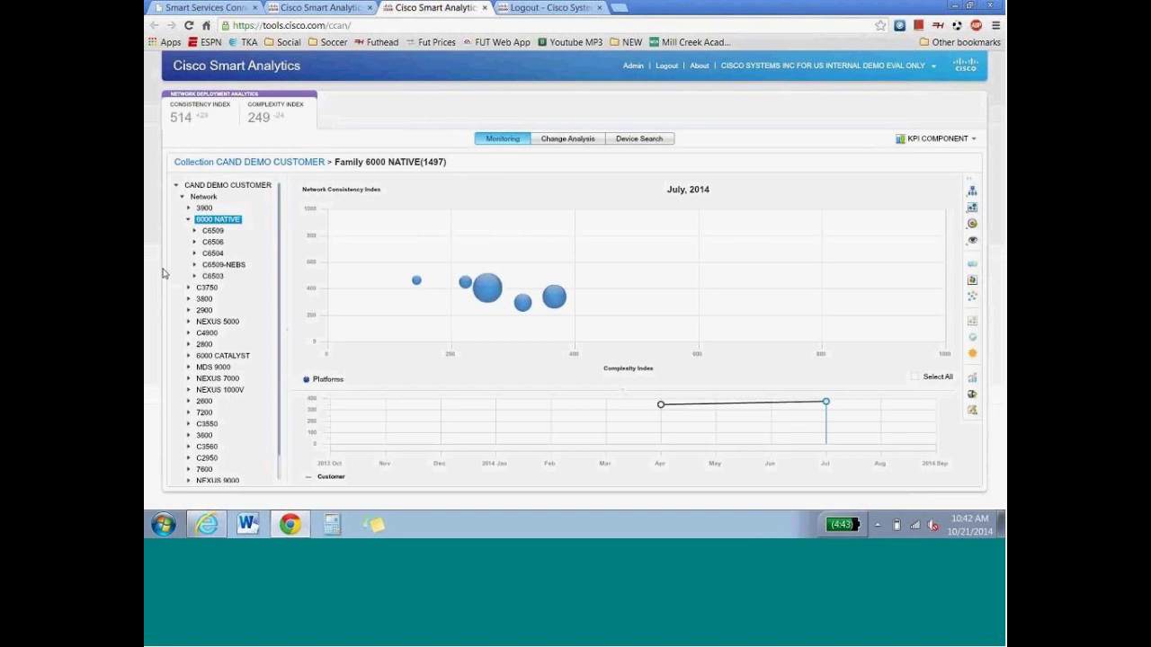
{"action": "left_click", "coordinate": [207, 231]}
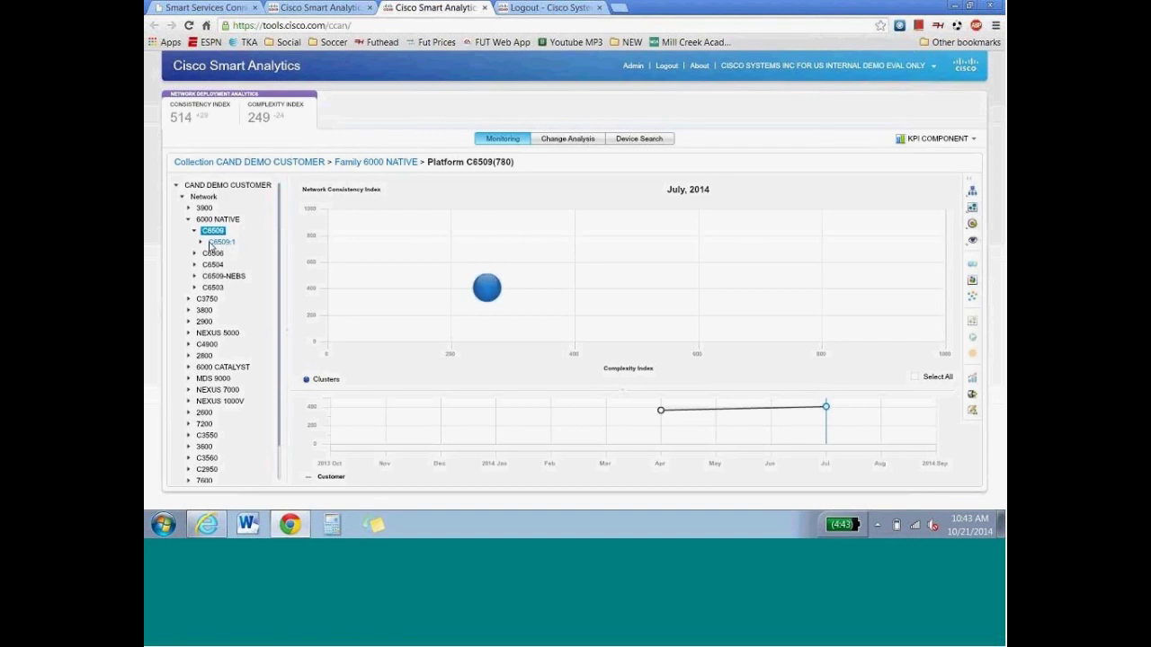
{"action": "left_click", "coordinate": [220, 242]}
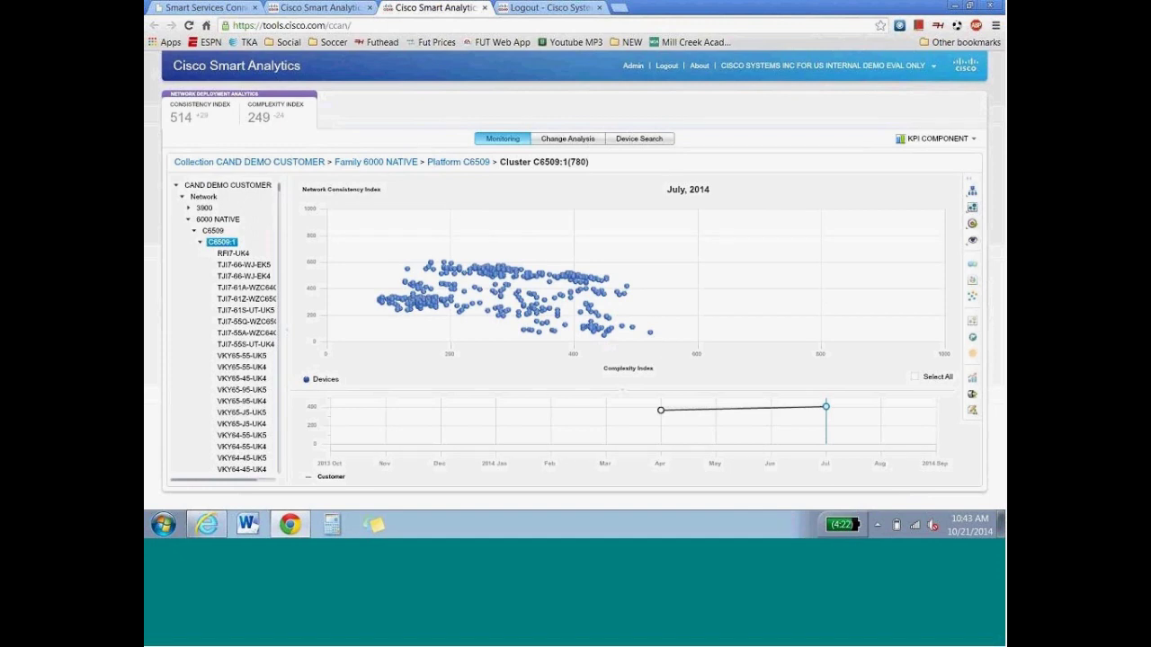
- Highlight the outliers among the C6509:1 devices and view the details of the outlier with the highest complexity index
{"action": "left_click", "coordinate": [973, 298]}
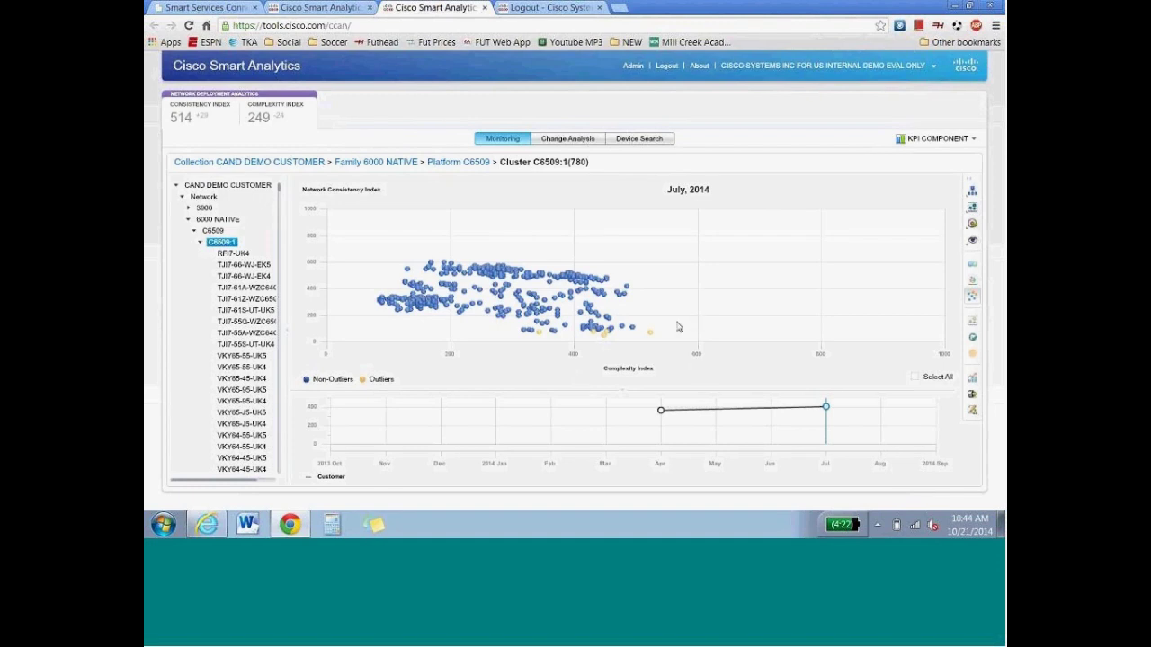
{"action": "mouse_move", "coordinate": [651, 334]}
{"action": "left_click", "coordinate": [649, 334]}
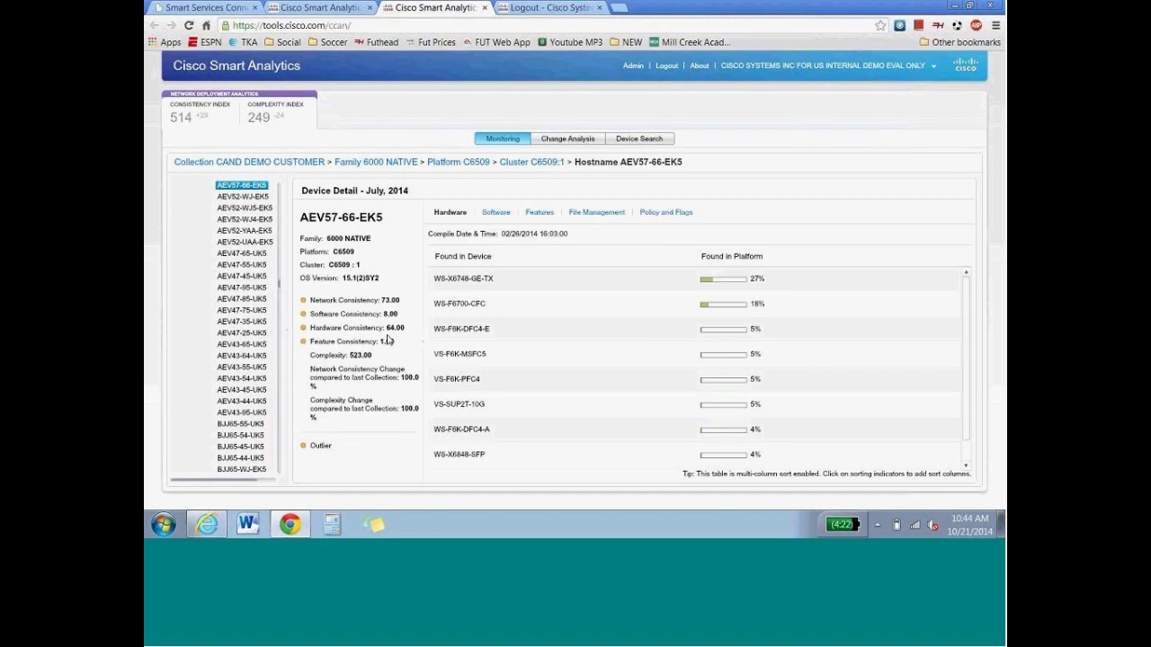
- Review the outlier device's software details, its feature list with platform percentages, and its configuration files under File Management
{"action": "left_click", "coordinate": [494, 213]}
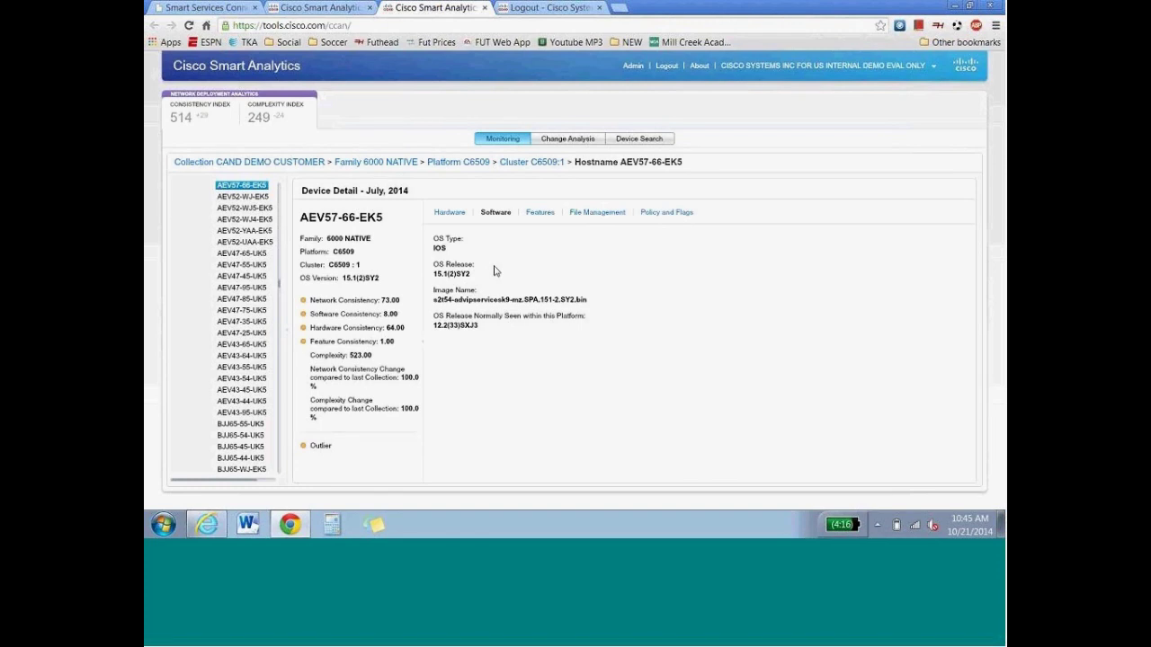
{"action": "left_click", "coordinate": [539, 216]}
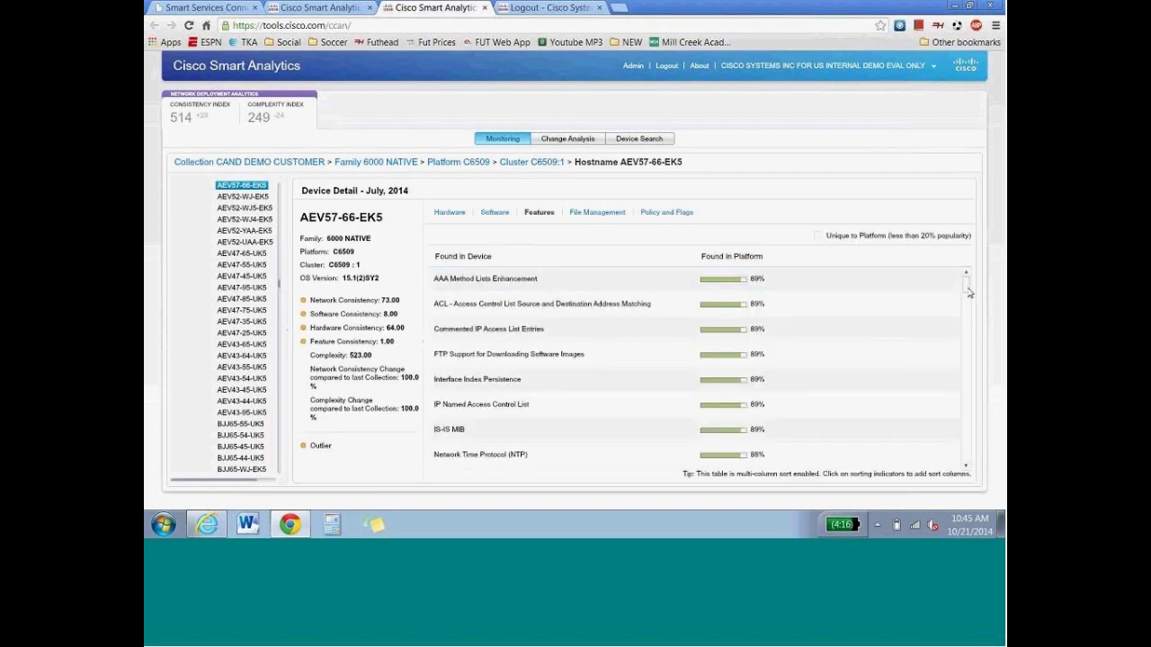
{"action": "left_click_drag", "start_coordinate": [969, 293], "coordinate": [969, 393]}
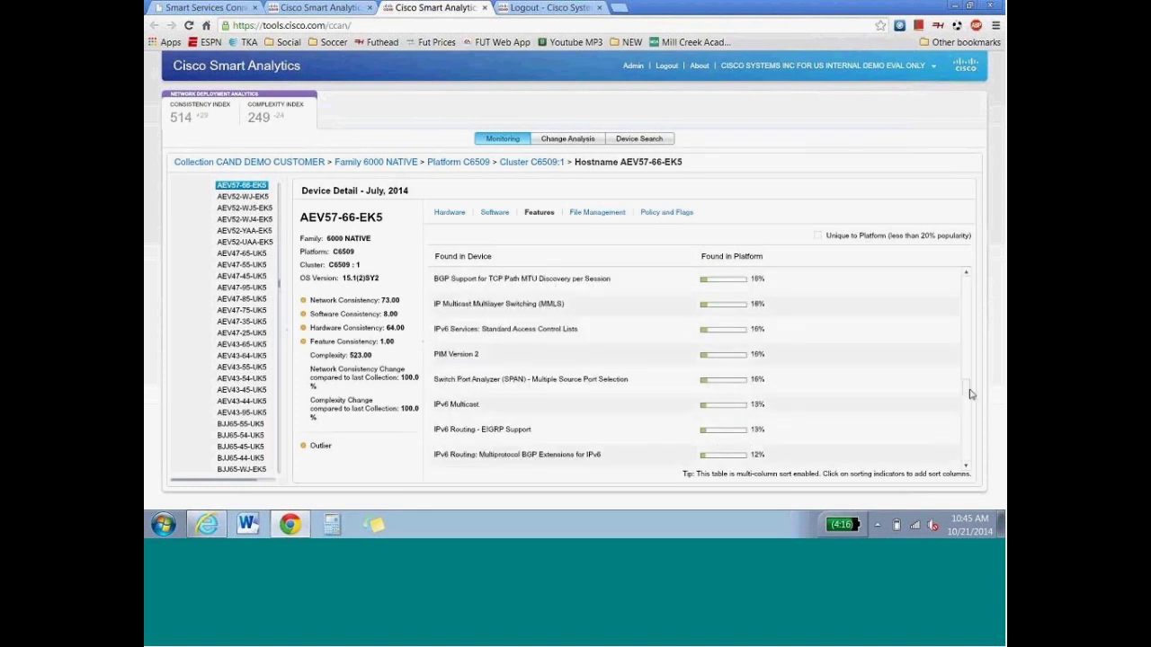
{"action": "scroll", "coordinate": [969, 394], "scroll_direction": "down", "scroll_amount": 1}
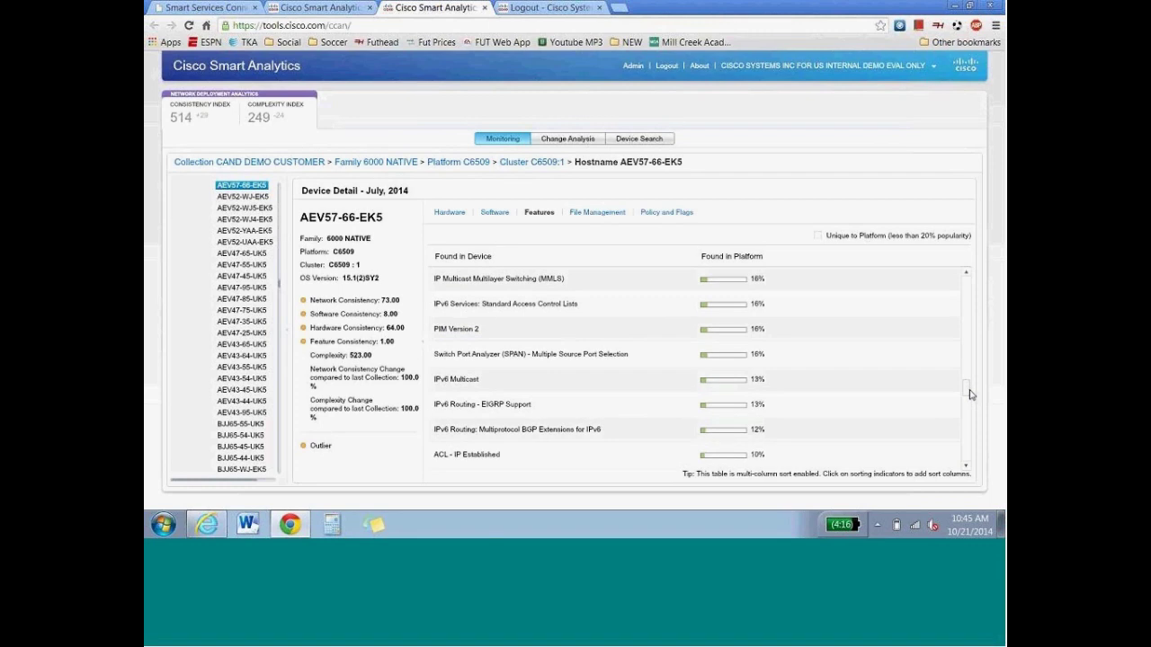
{"action": "scroll", "coordinate": [970, 395], "scroll_direction": "down", "scroll_amount": 4}
{"action": "left_click_drag", "start_coordinate": [971, 397], "coordinate": [971, 297]}
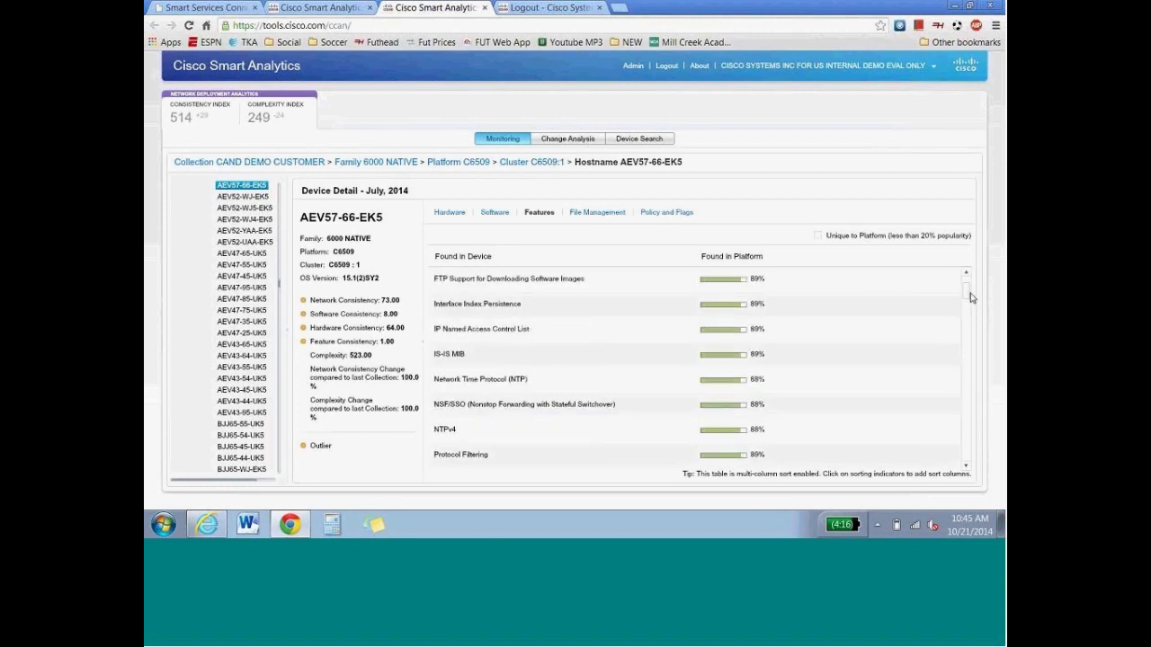
{"action": "left_click", "coordinate": [597, 214]}
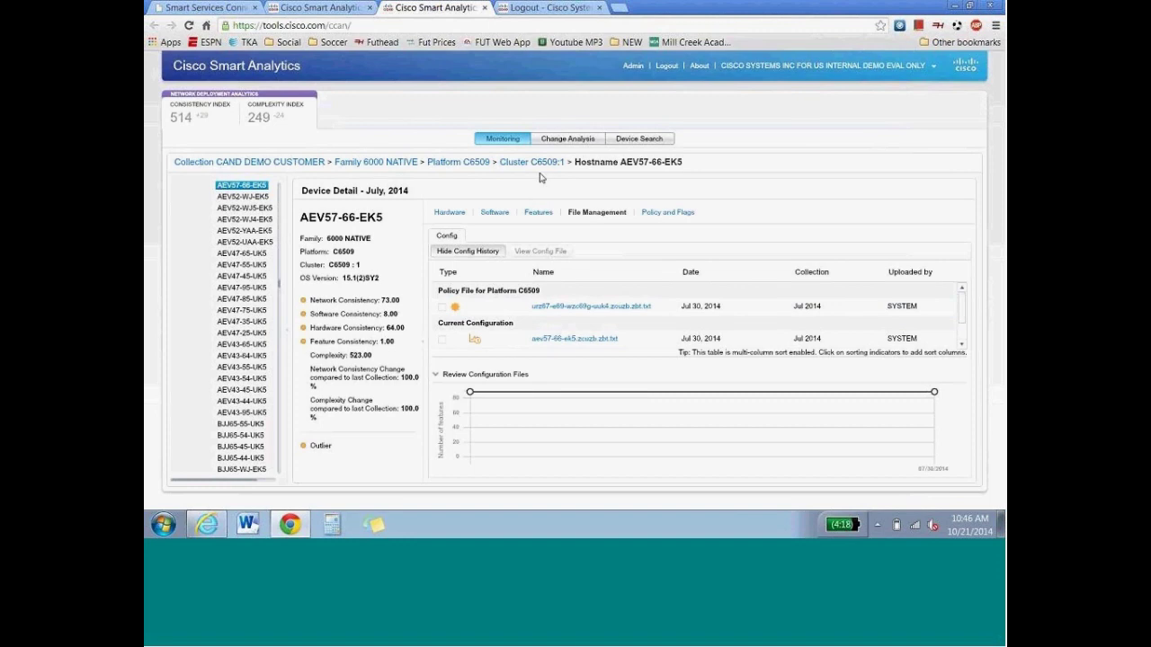
- Run a change analysis on cluster C6509:1 comparing the July/30/2014 collection with April/23/2014
{"action": "left_click", "coordinate": [558, 140]}
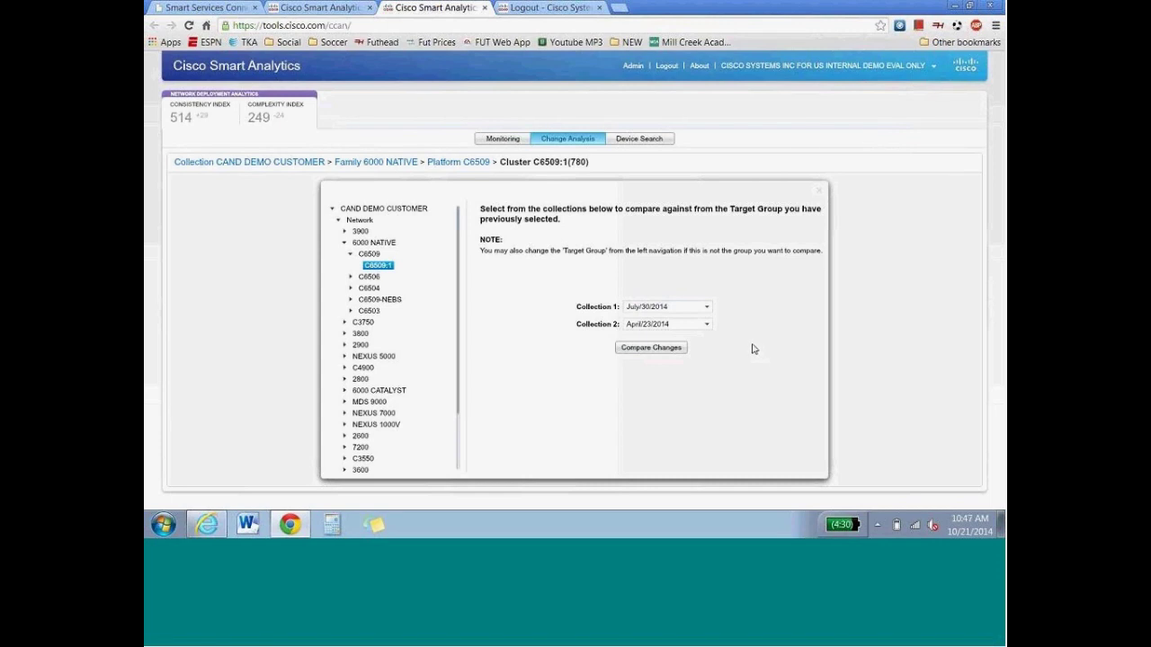
{"action": "left_click", "coordinate": [641, 349]}
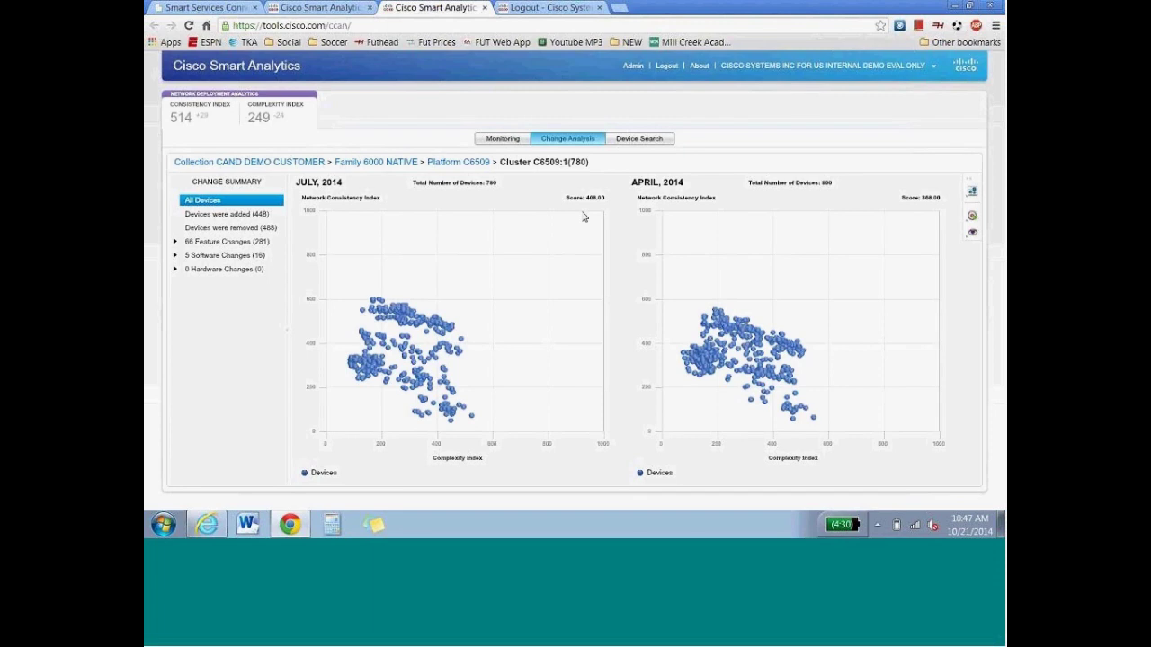
- Highlight the devices with feature changes in both collections and inspect the configuration changes of one changed device
{"action": "left_click", "coordinate": [205, 247]}
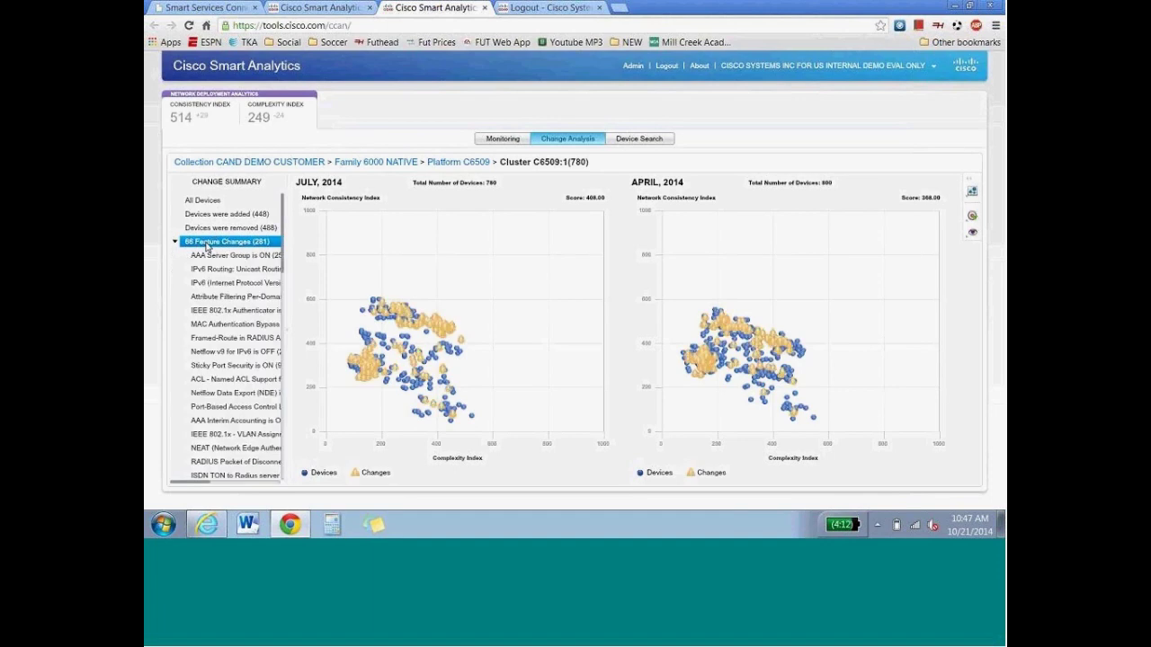
{"action": "mouse_move", "coordinate": [387, 309]}
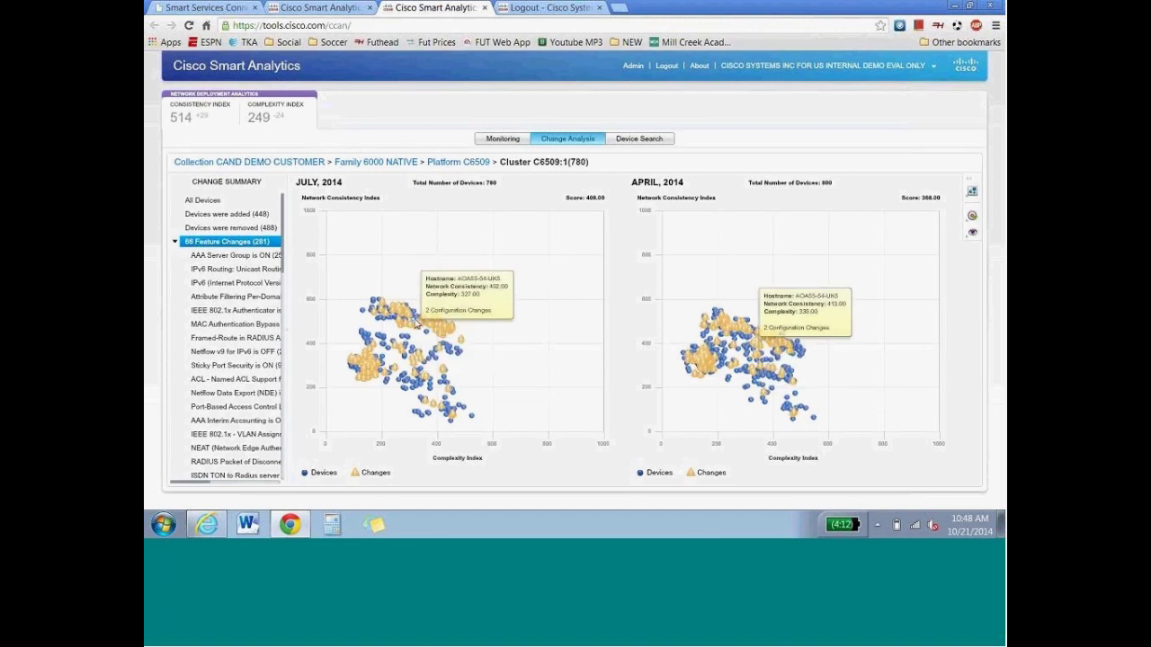
- Return to monitoring and select the whole CAND DEMO CUSTOMER collection with its families plotted
{"action": "left_click", "coordinate": [505, 139]}
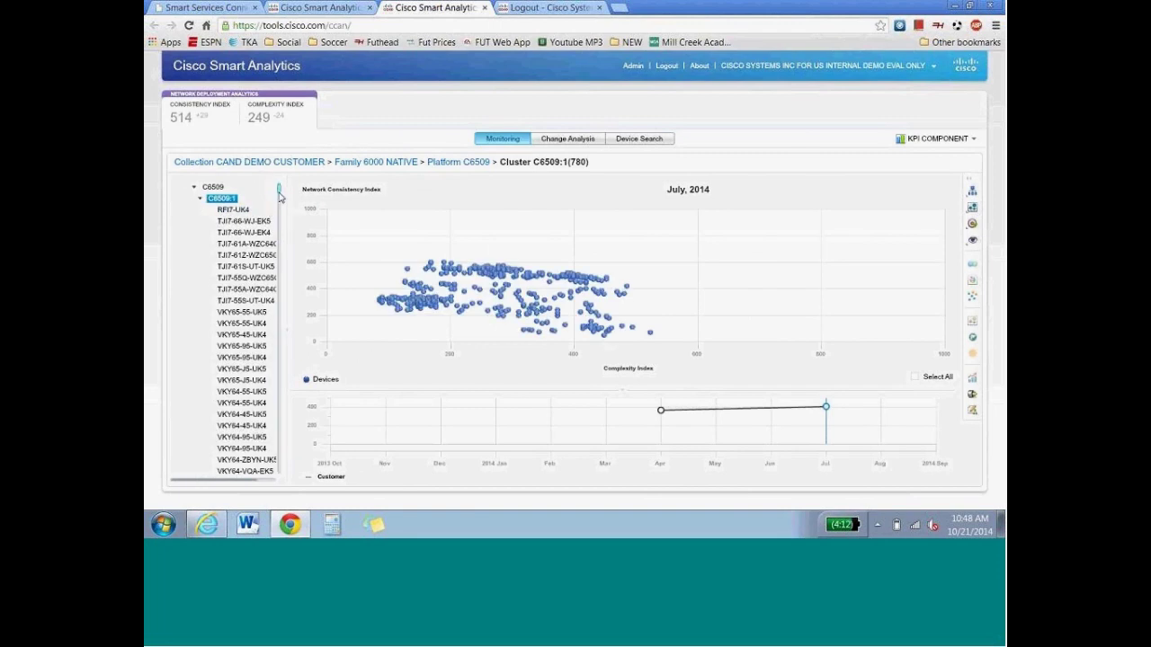
{"action": "scroll", "coordinate": [279, 197], "scroll_direction": "up", "scroll_amount": 1}
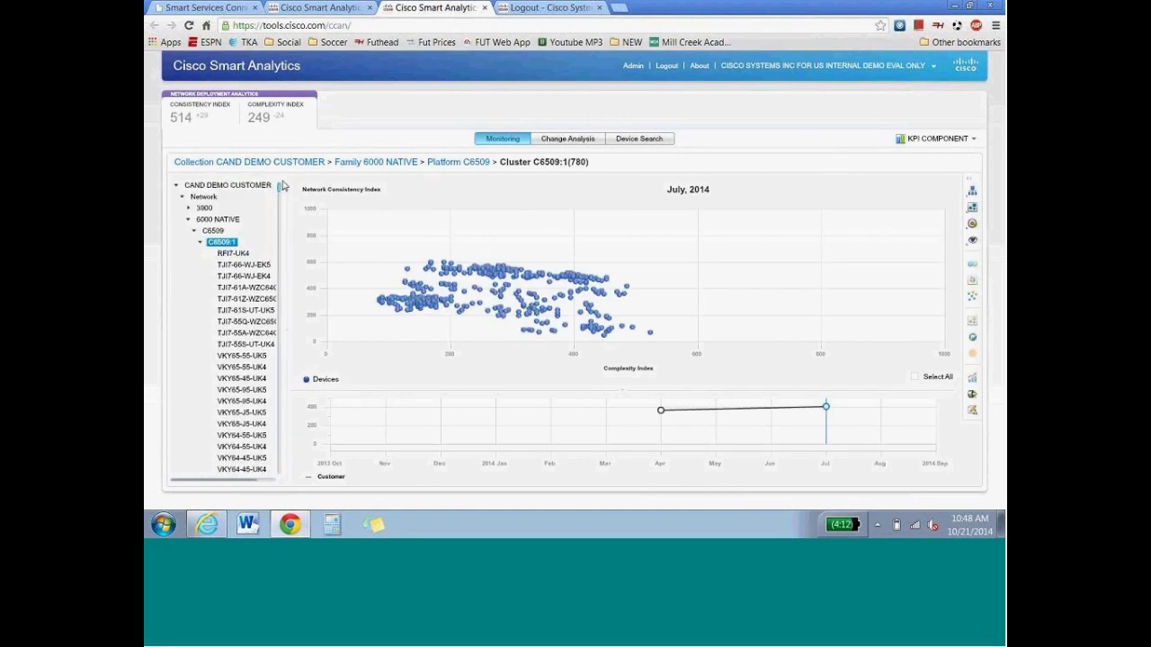
{"action": "left_click", "coordinate": [205, 197]}
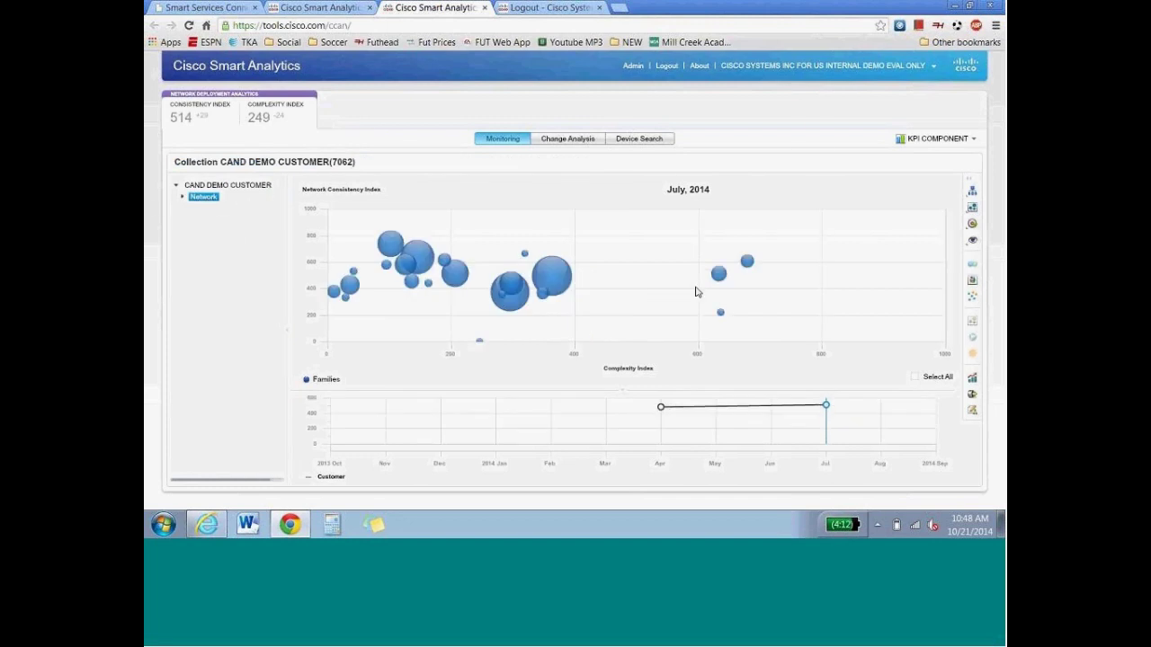
{"action": "left_click", "coordinate": [218, 187]}
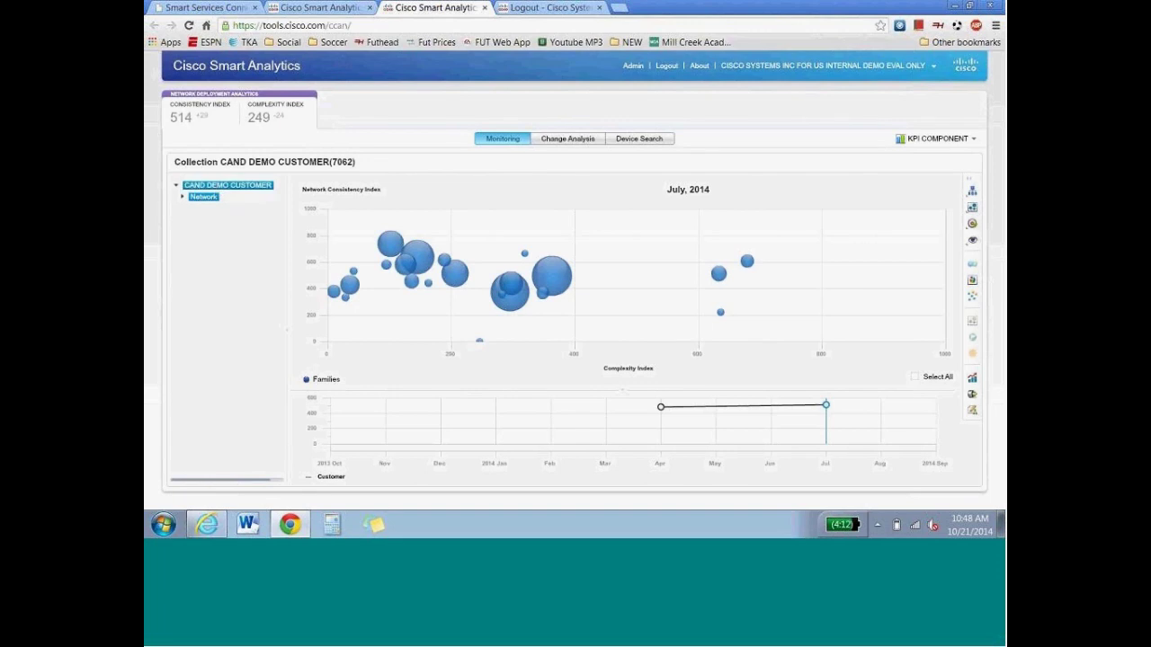
- Run the Software Consistency Simulation at 25% and view the non-compliant devices fixed in cluster C6506:1
{"action": "left_click", "coordinate": [972, 380]}
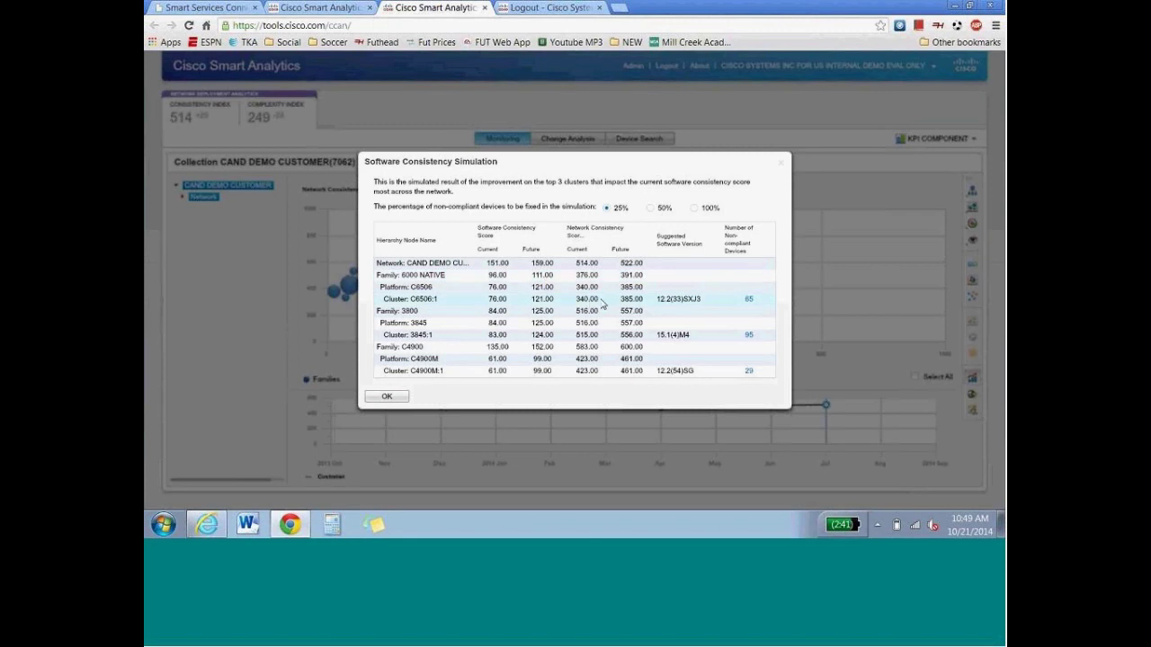
{"action": "left_click", "coordinate": [748, 300]}
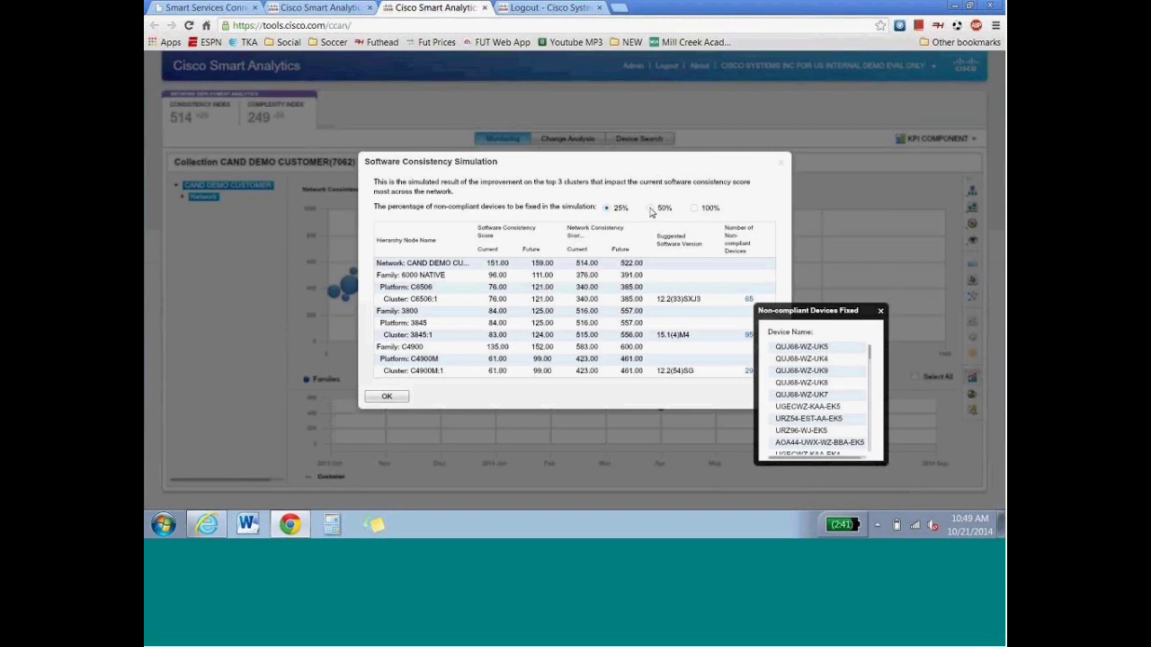
{"action": "left_click", "coordinate": [610, 240]}
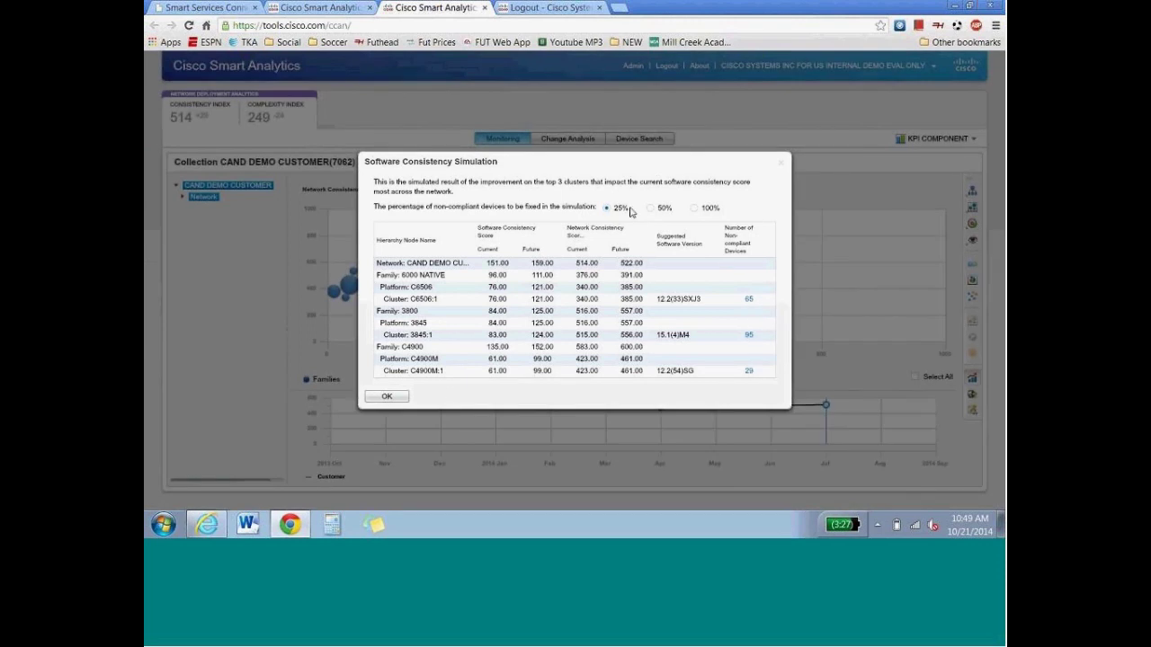
- Set the simulation to fix 50% of non-compliant devices, review the affected devices of cluster C6506:1 and close the simulation
{"action": "left_click", "coordinate": [650, 208]}
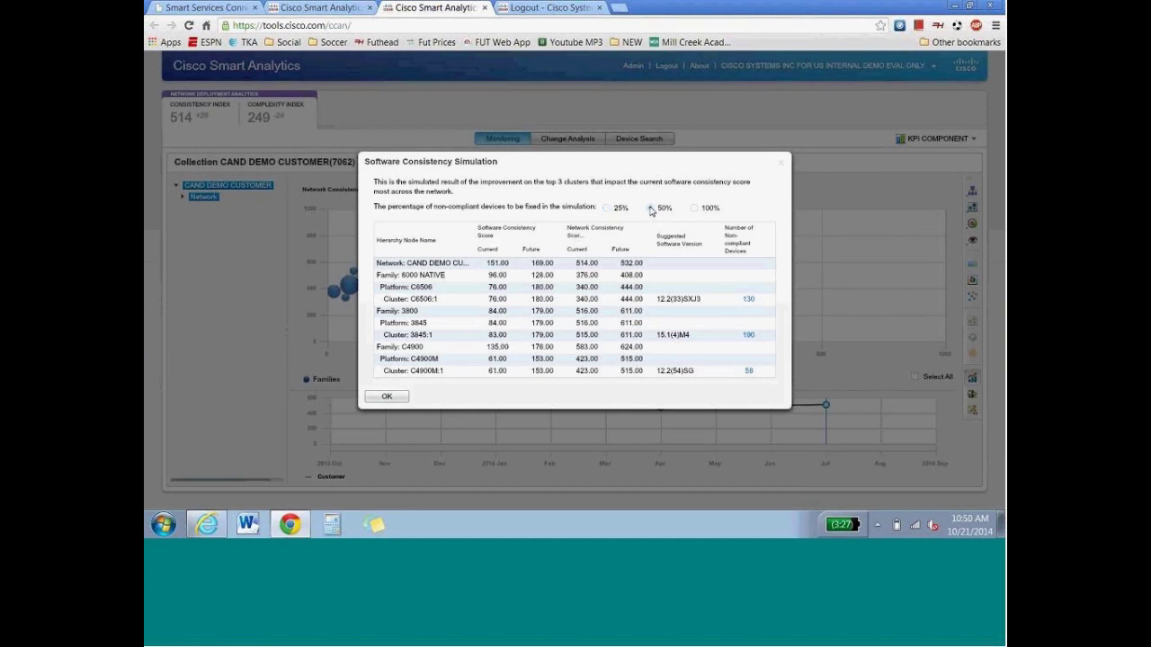
{"action": "left_click", "coordinate": [751, 301]}
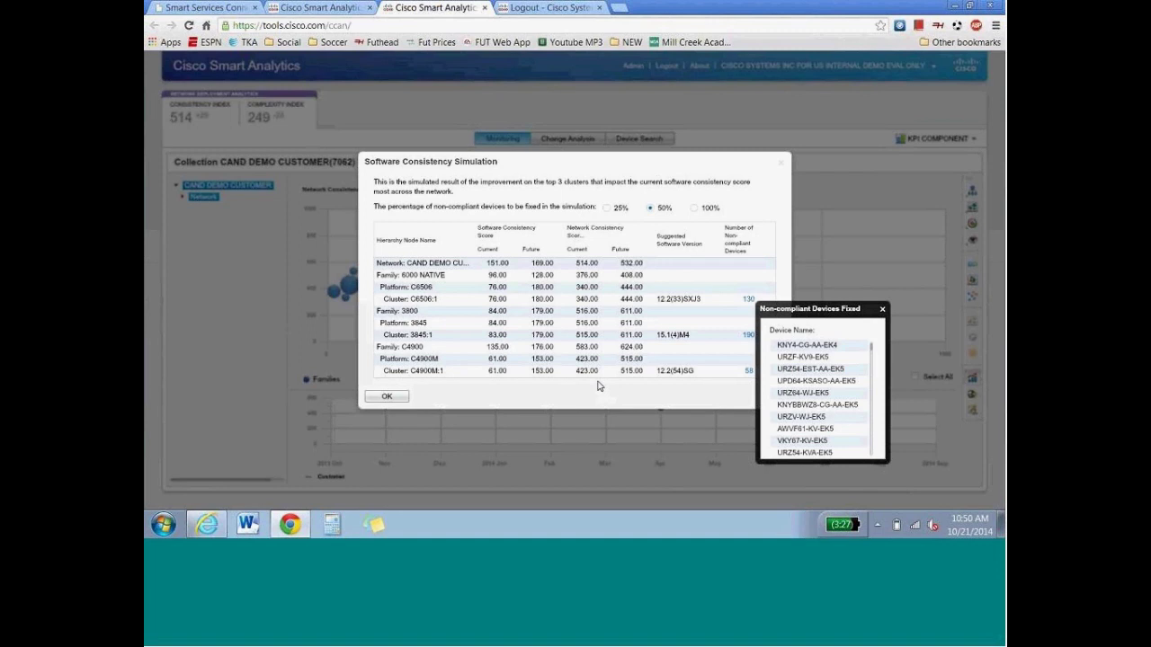
{"action": "left_click", "coordinate": [882, 308]}
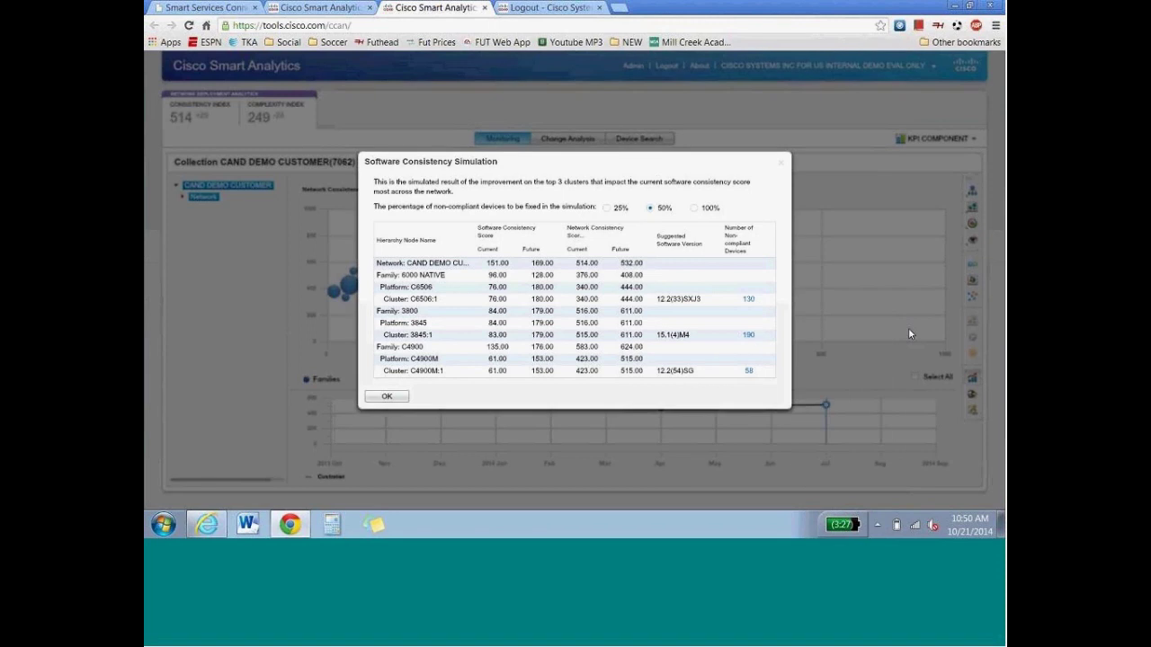
{"action": "left_click", "coordinate": [783, 168]}
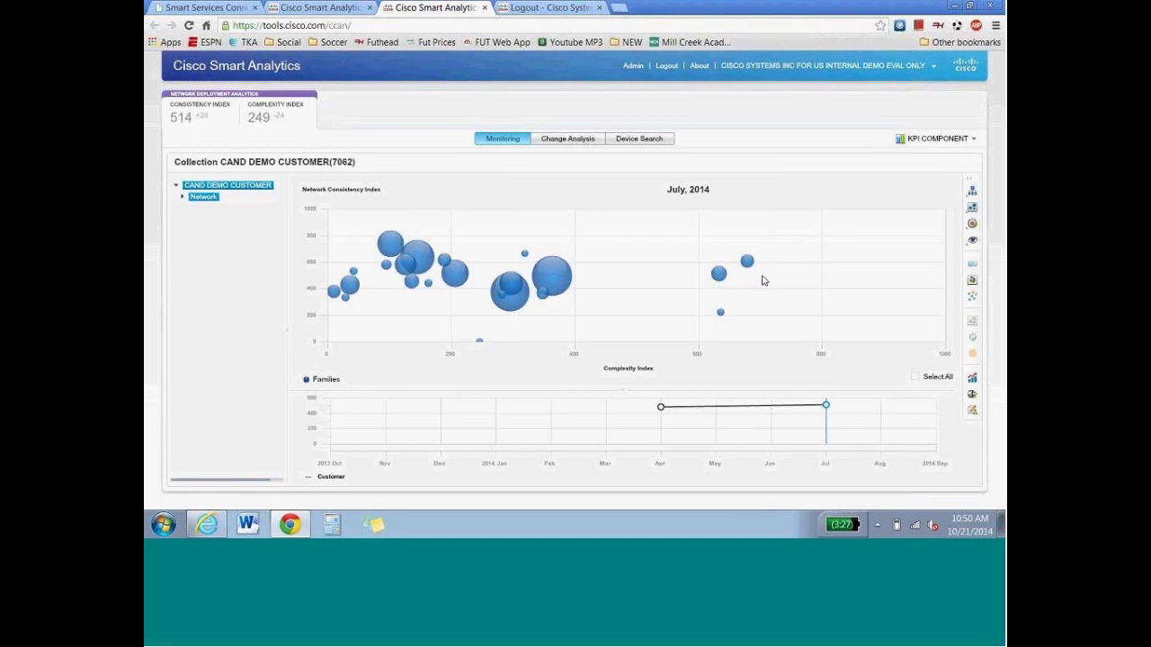
- Inspect the NEXUS 5000 family's values in the chart and switch back to the Smart Services Connection dashboard
{"action": "mouse_move", "coordinate": [519, 291]}
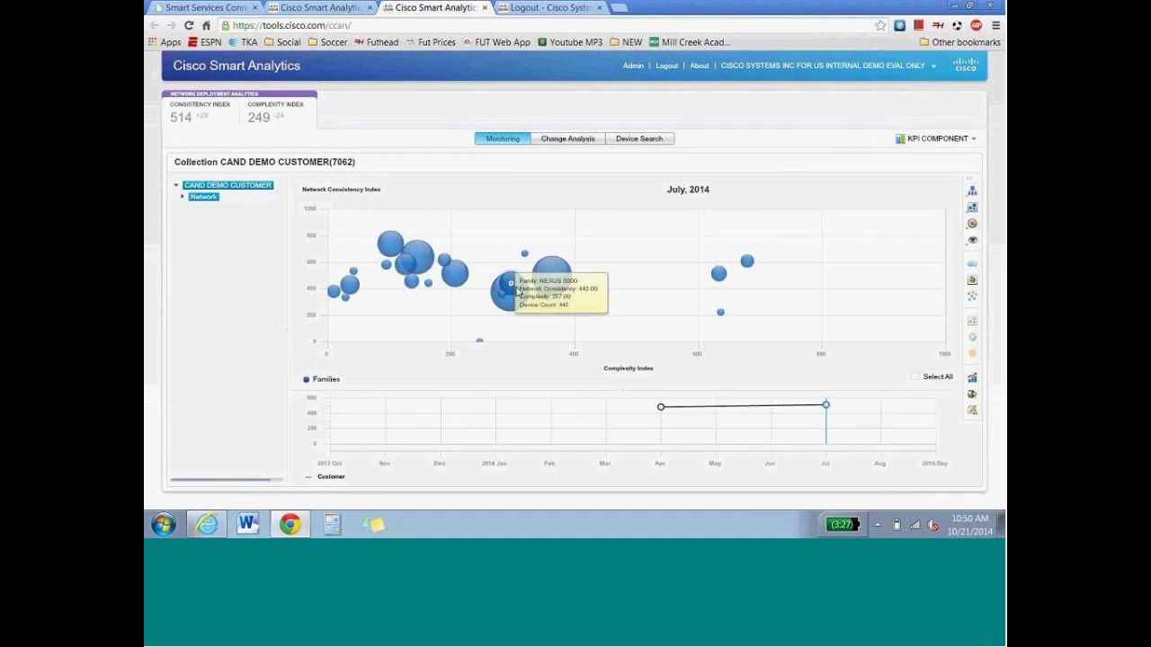
{"action": "mouse_move", "coordinate": [572, 280]}
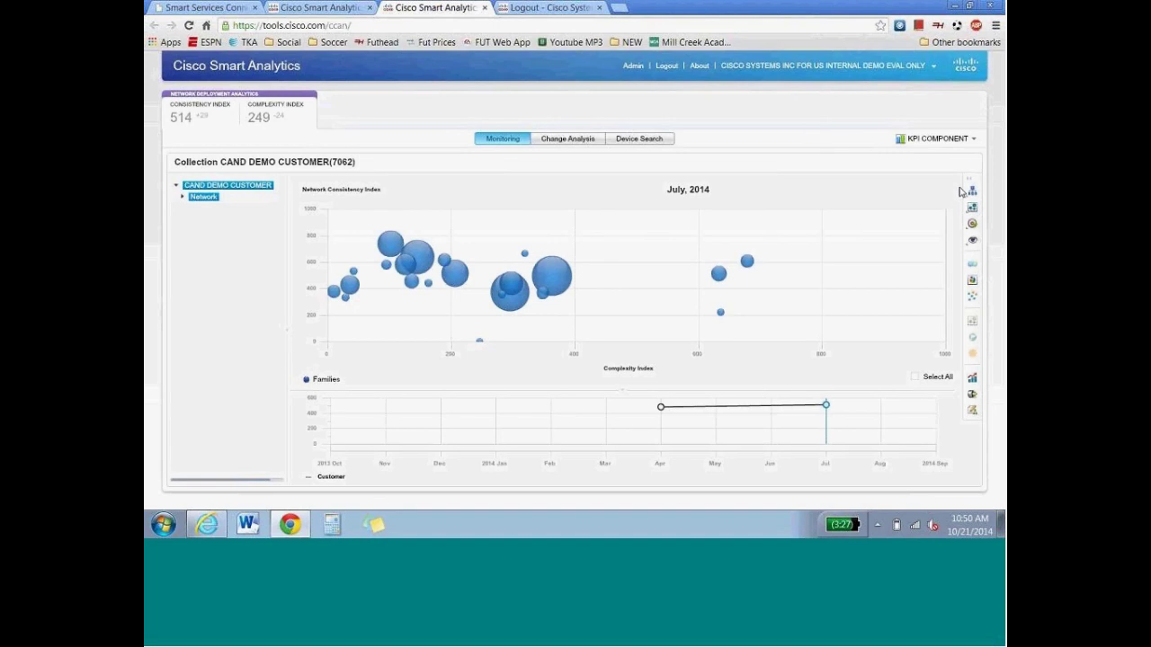
{"action": "left_click", "coordinate": [321, 9]}
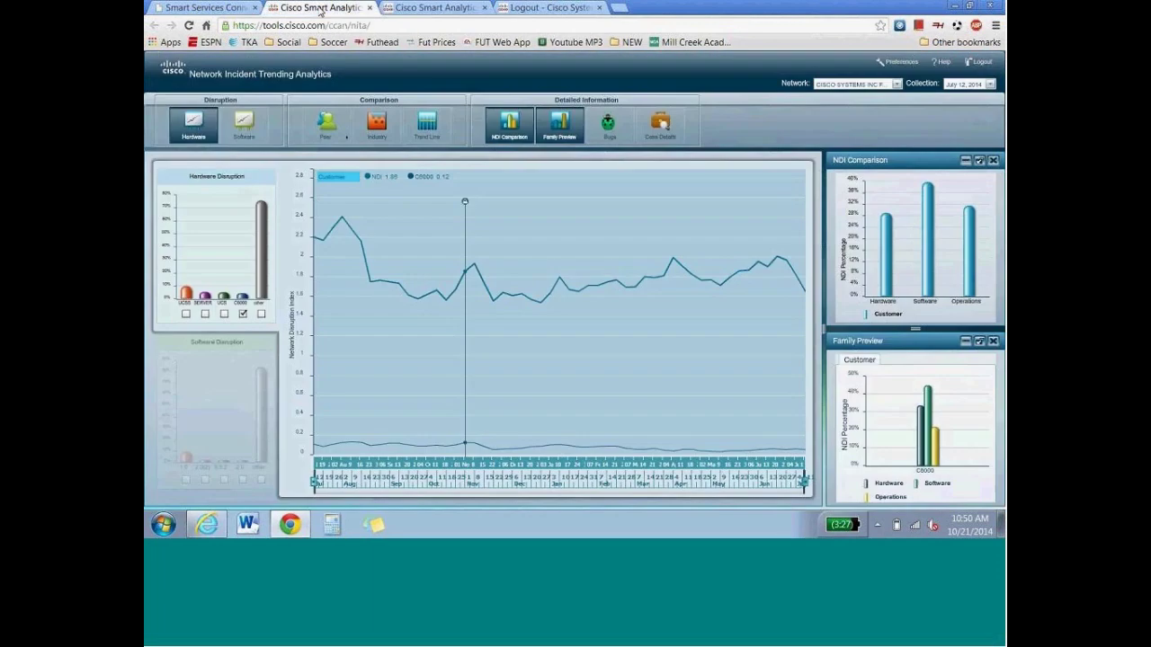
{"action": "left_click", "coordinate": [208, 8]}
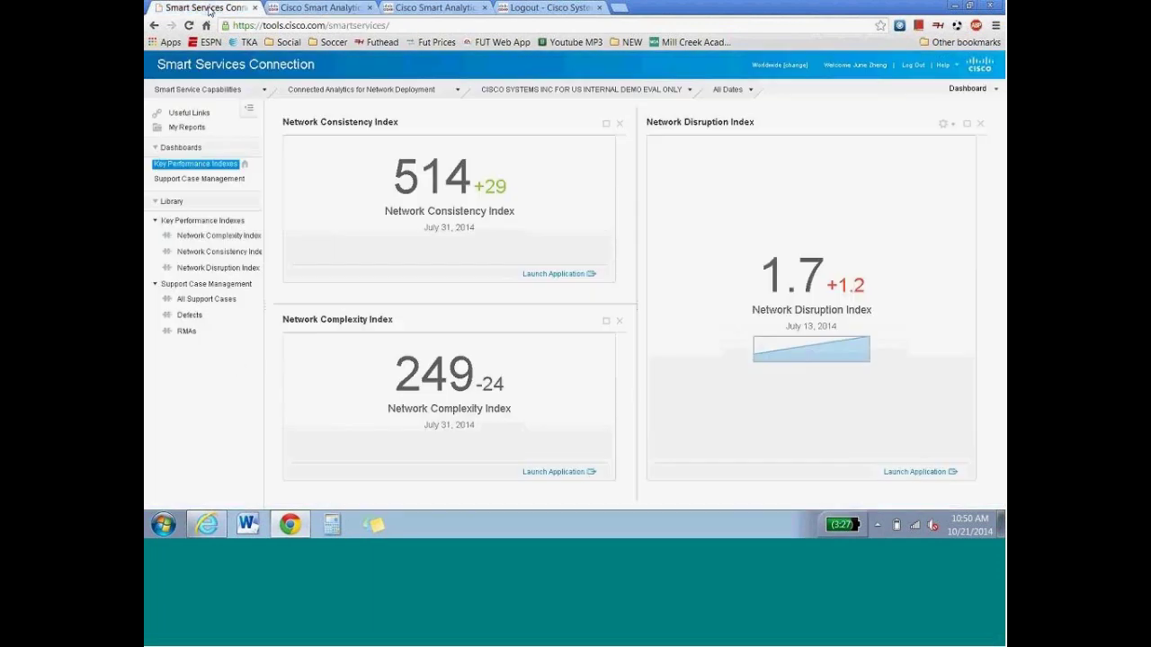
- Open All Support Cases, show the cases as a table and bring up the table and chart export options
{"action": "left_click", "coordinate": [206, 299]}
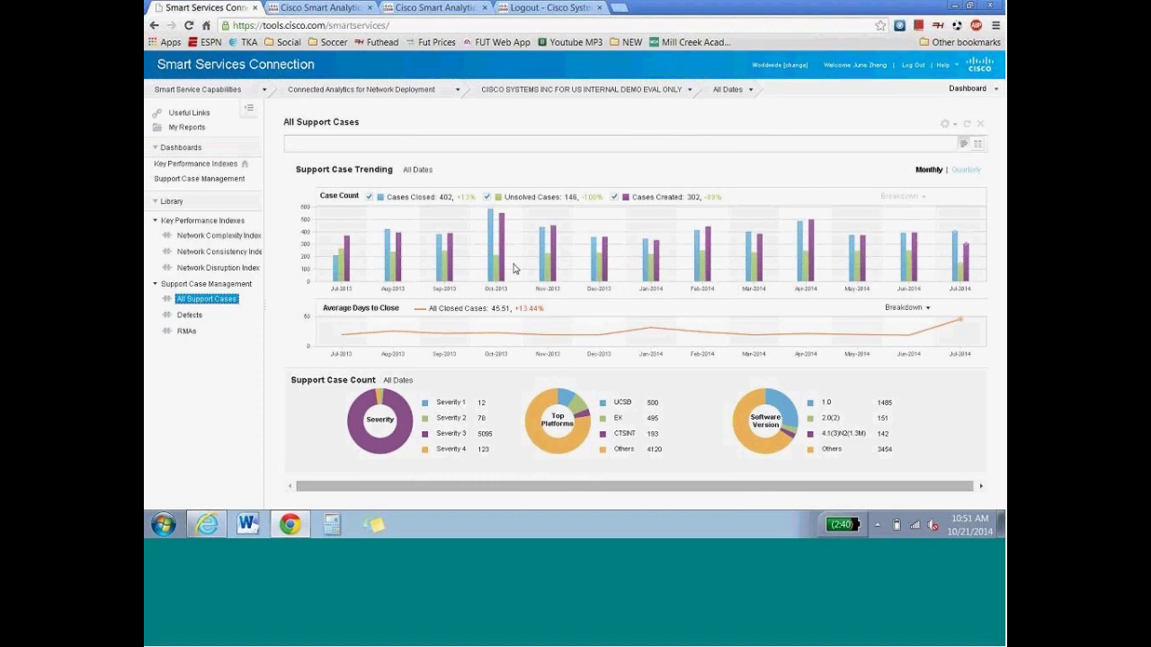
{"action": "left_click", "coordinate": [978, 145]}
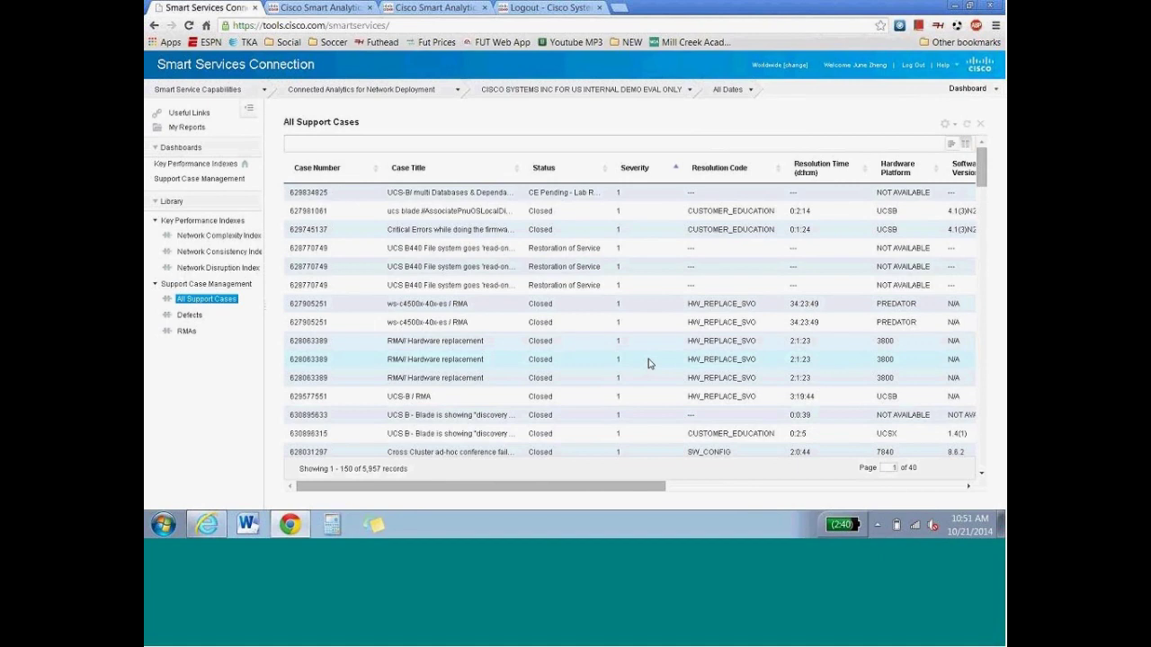
{"action": "left_click", "coordinate": [954, 129]}
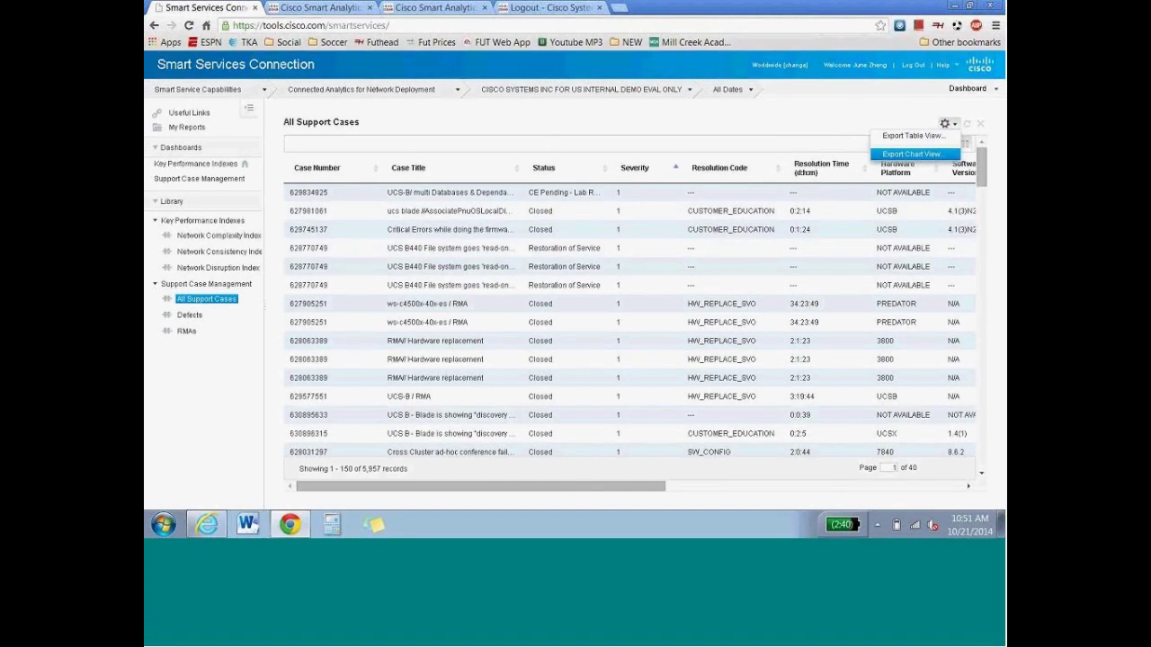
- Open the report for the 07/31/2014 collection from My Reports and examine its Consistency and Complexity Analytics section
{"action": "left_click", "coordinate": [187, 129]}
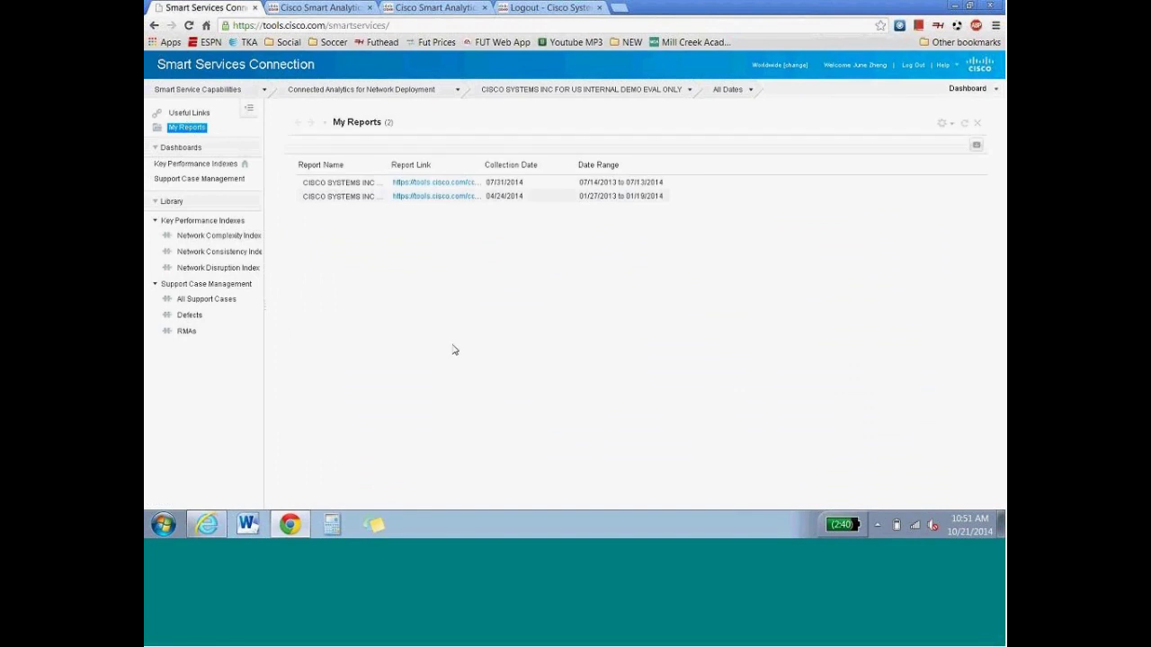
{"action": "left_click", "coordinate": [449, 196]}
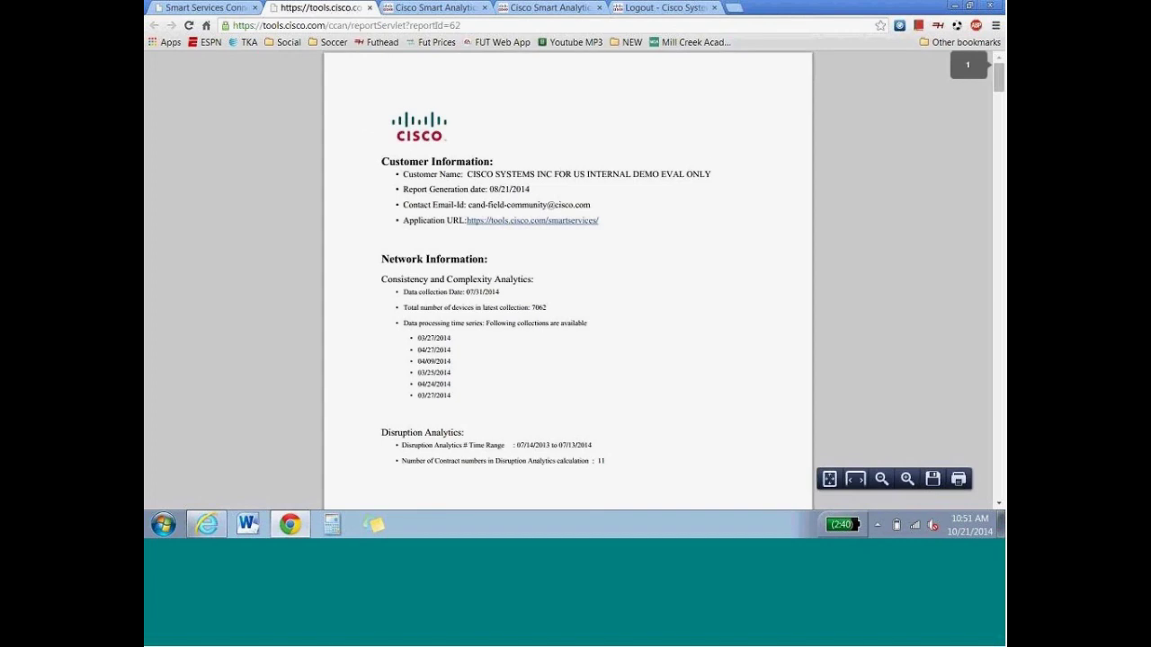
{"action": "left_click_drag", "start_coordinate": [998, 81], "coordinate": [999, 109]}
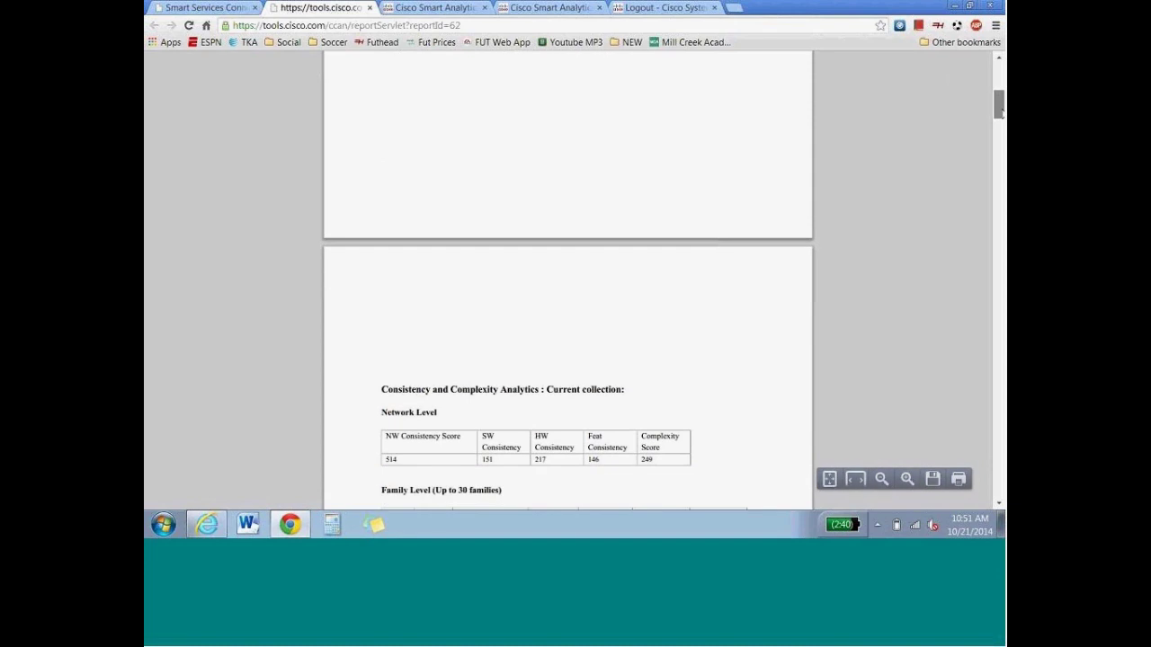